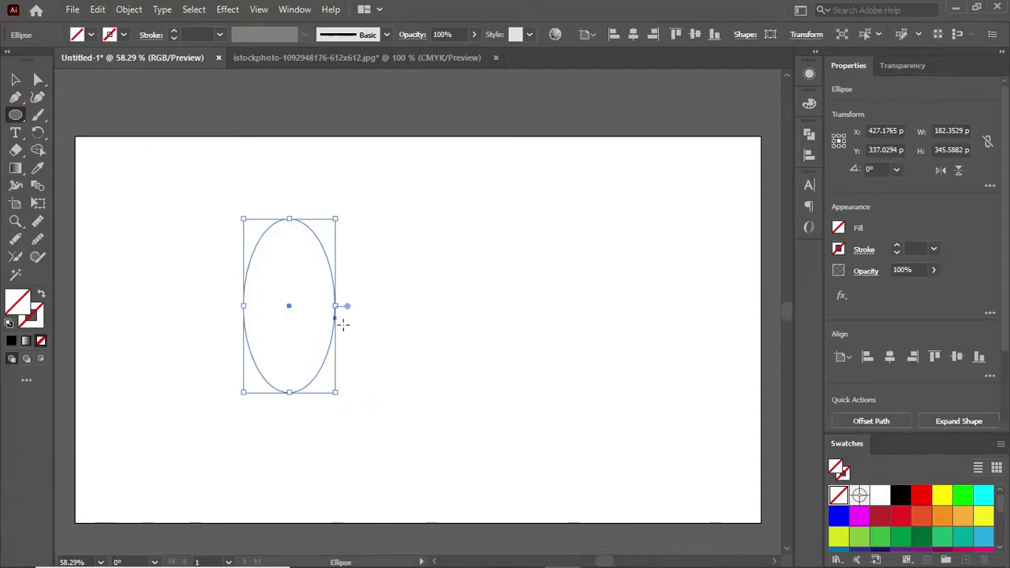
Tilt the ellipse about 14°, offset a copy left, and merge the ring regions with Shape Builder
drag(237, 213, 174, 261)
drag(345, 371, 332, 371)
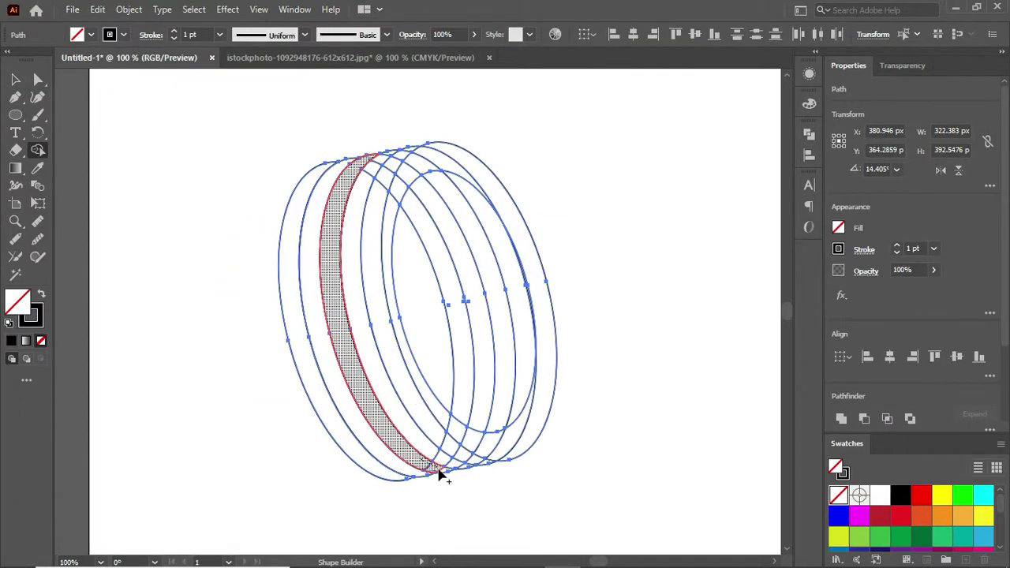
alt+click(365, 180)
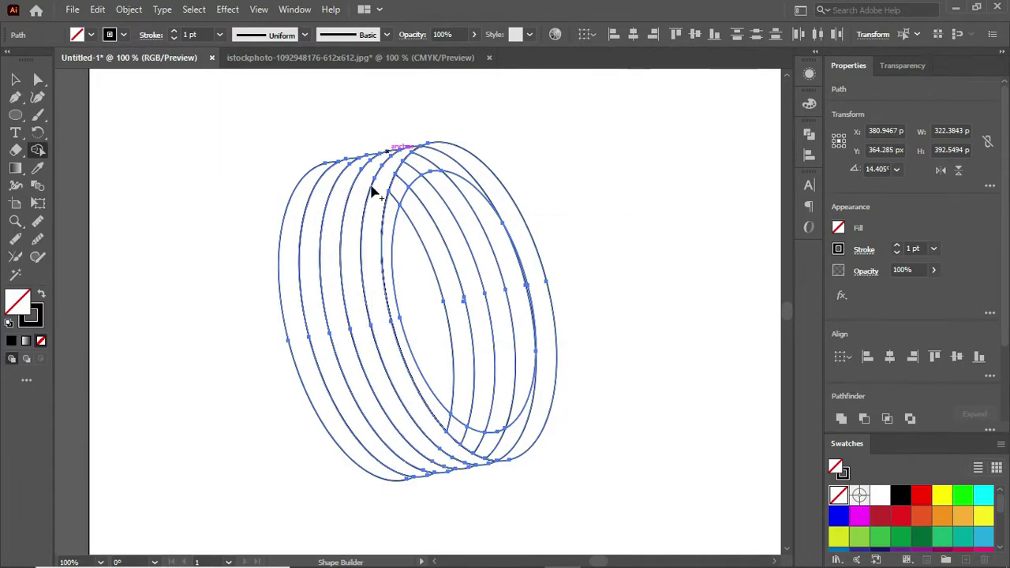
click(466, 165)
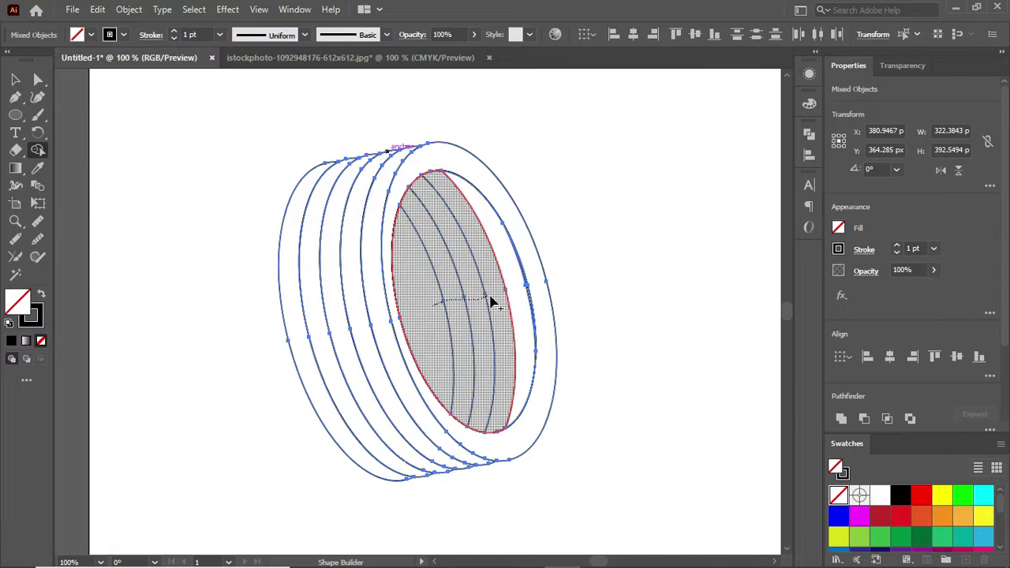
drag(483, 306, 489, 294)
click(517, 319)
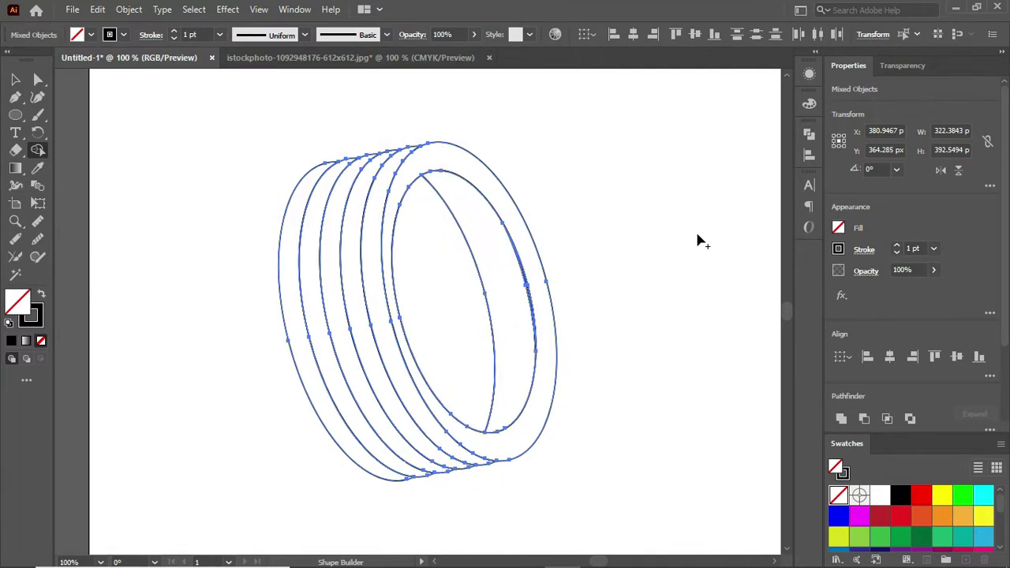
Fill the merged inner crescent solid black
key(v)
click(210, 198)
click(505, 276)
click(900, 495)
click(623, 227)
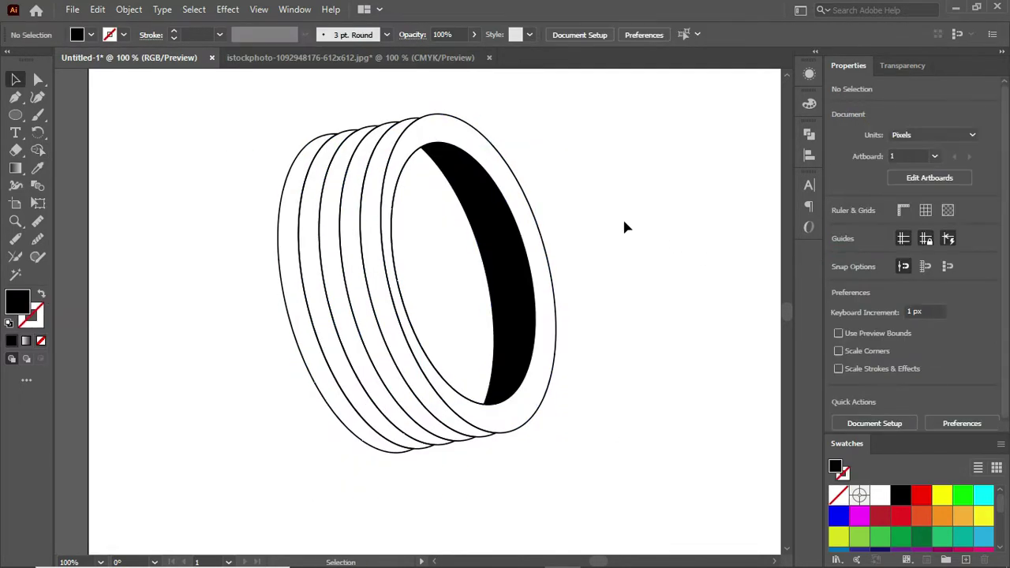
Make the tyre's front ring dark grey (HSB 40 / 4.69 / 25.1)
click(439, 124)
click(808, 103)
click(766, 97)
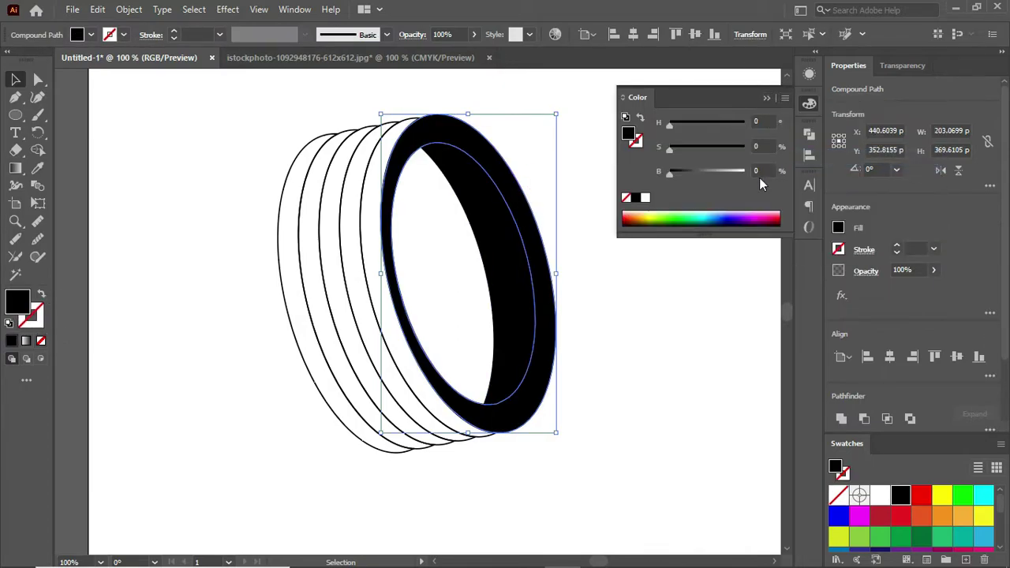
mouse_move(669, 172)
mouse_down()
mouse_move(687, 173)
mouse_move(673, 149)
mouse_move(677, 125)
mouse_up()
click(416, 117)
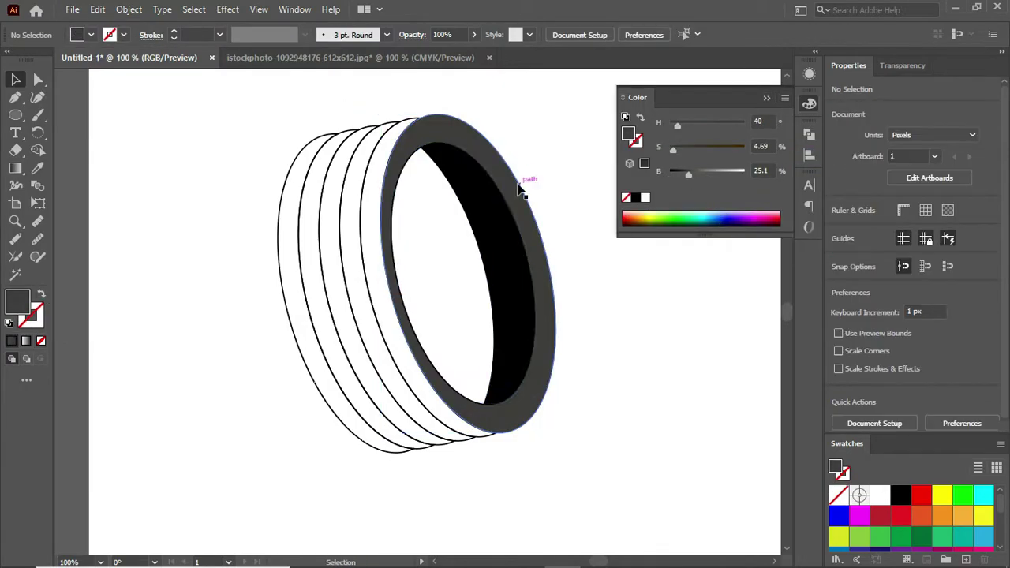
Give the black inner crescent a white 3 pt stroke aligned inside
click(477, 165)
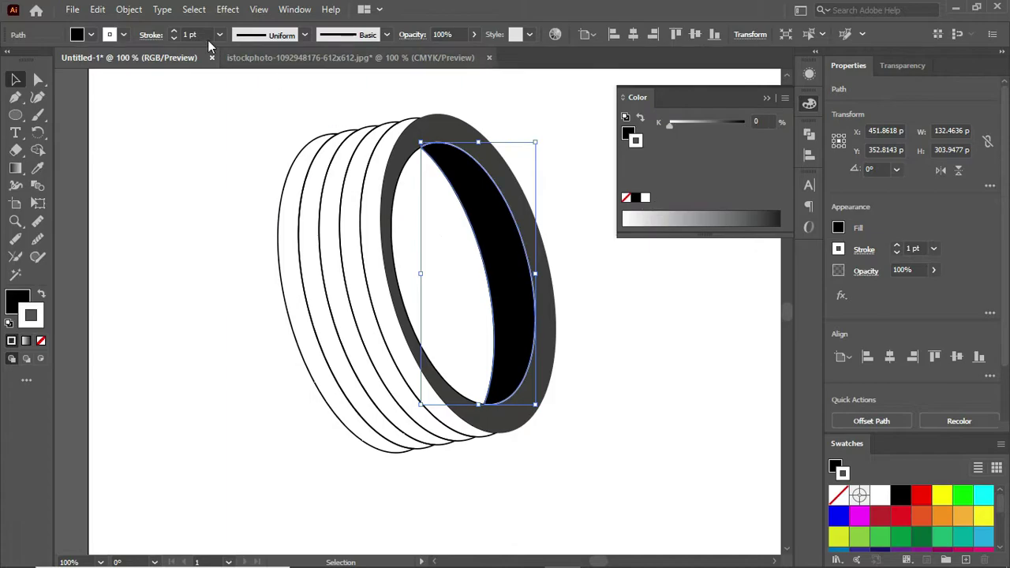
scroll(451, 262, up, 4)
click(353, 399)
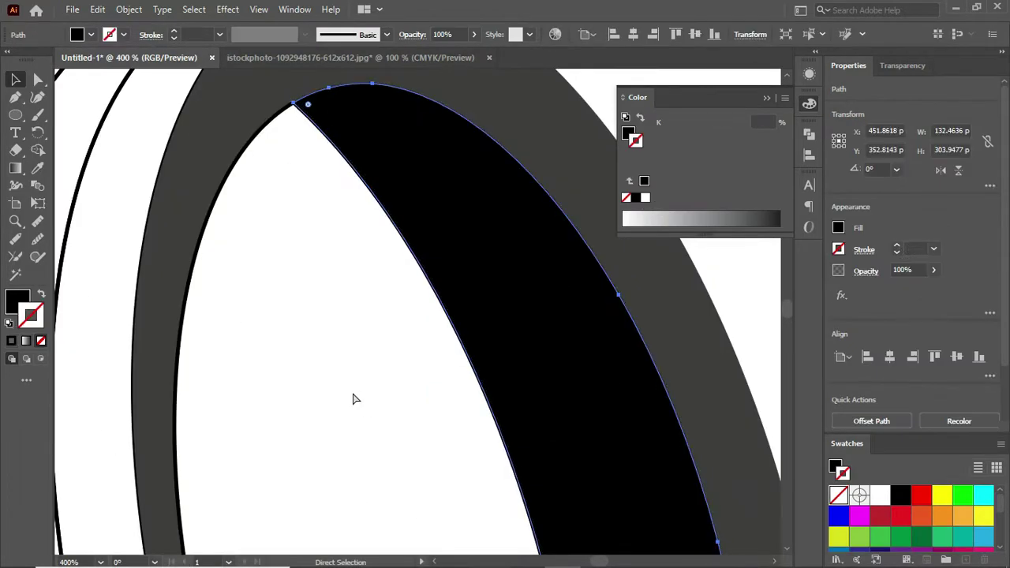
scroll(352, 398, down, 3)
key(a)
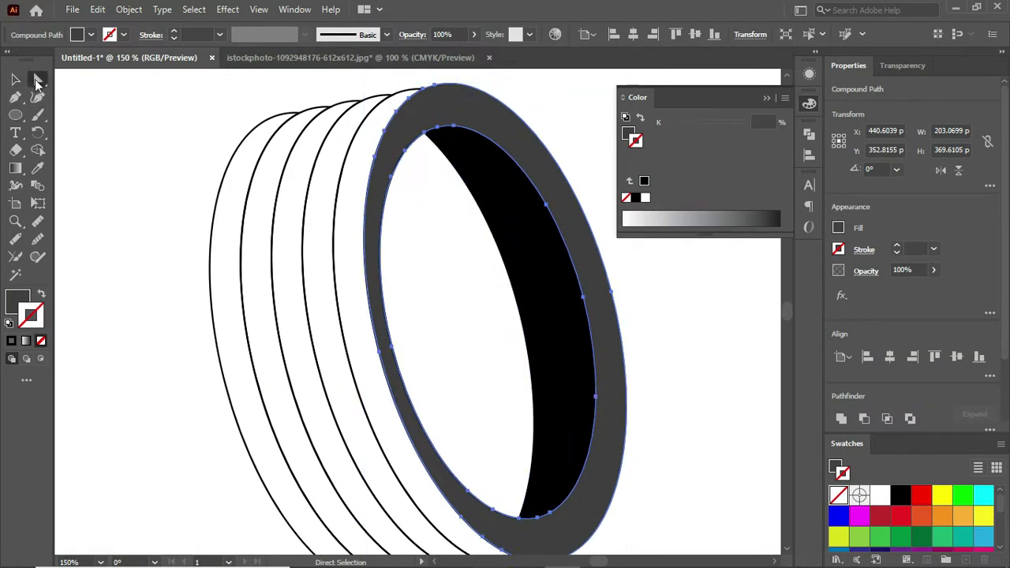
click(551, 227)
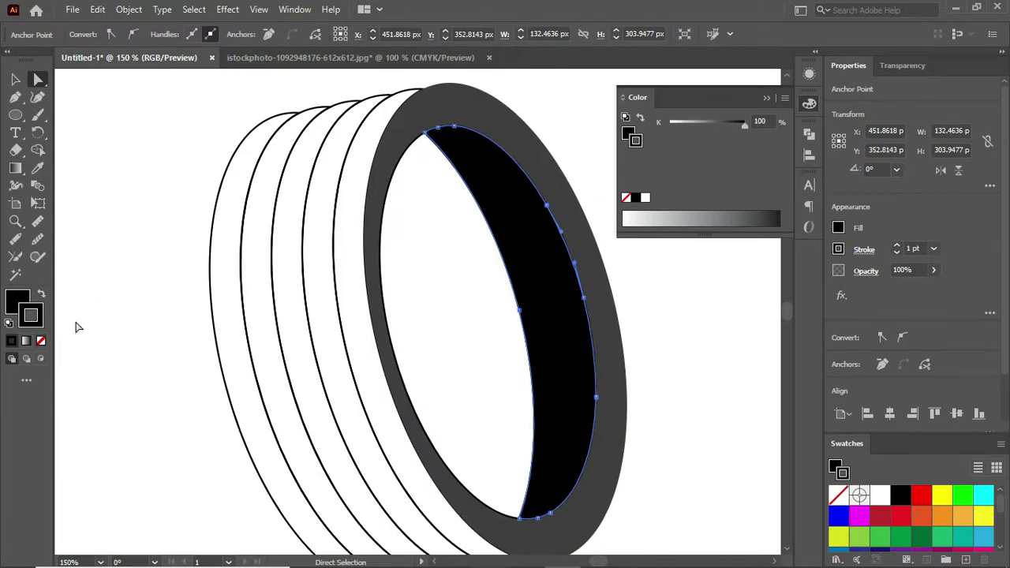
click(644, 198)
click(864, 249)
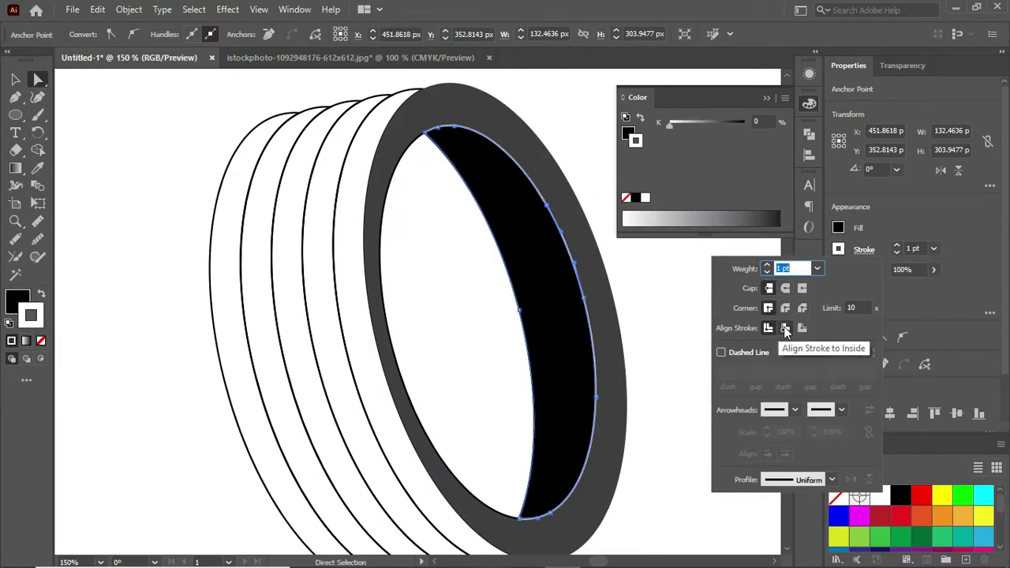
click(787, 326)
double_click(896, 245)
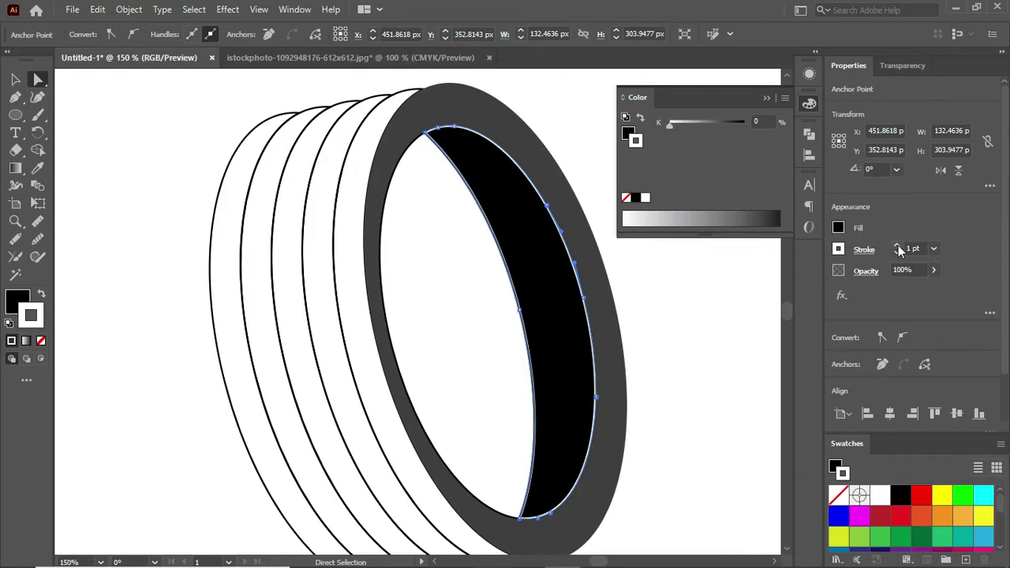
key(ctrl+shift+a)
Remove the leftover inner grey region with Shape Builder
click(466, 181)
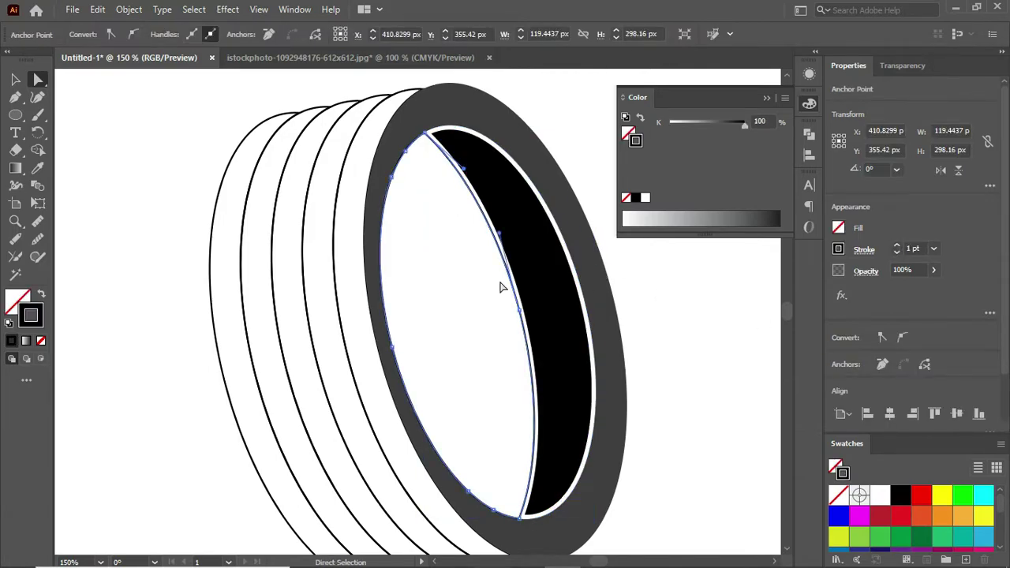
key(ctrl+a)
key(shift+m)
alt+click(451, 240)
key(ctrl+shift+a)
key(ctrl+0)
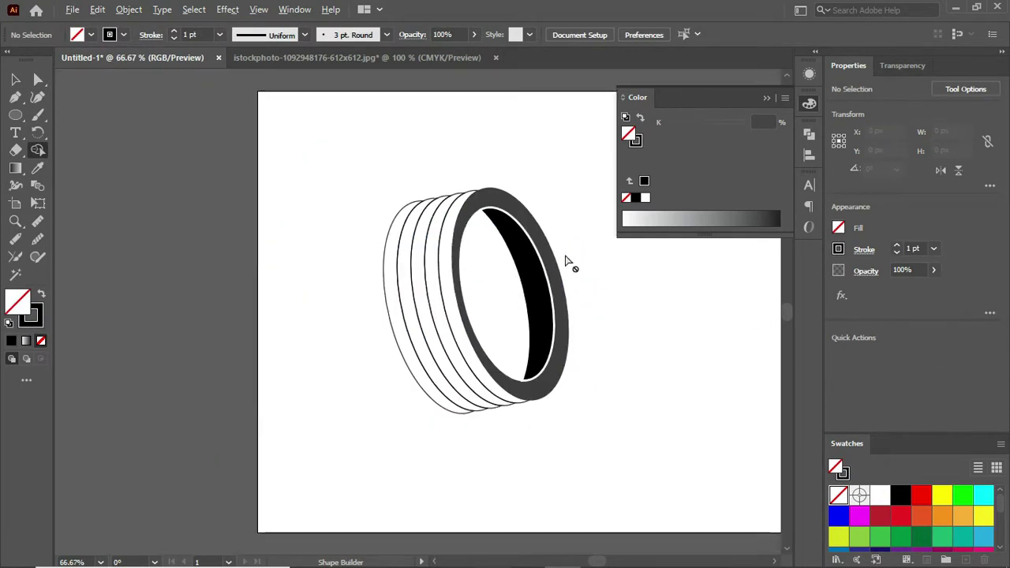
Place a short Pen path near the tyre's top and move it onto the tread band
scroll(446, 183, up, 3)
key(p)
click(444, 181)
key(v)
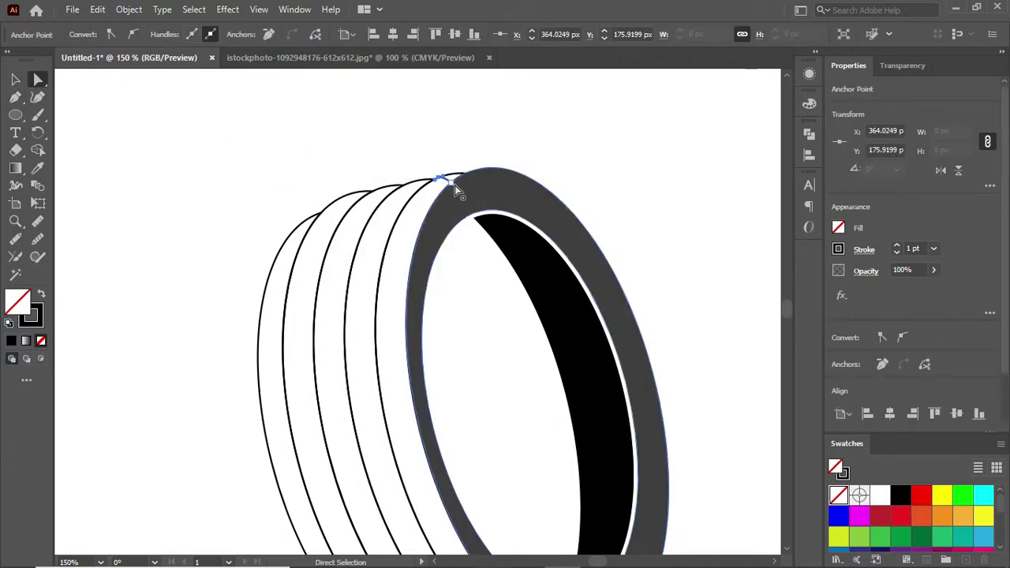
click(394, 214)
click(447, 180)
drag(438, 193, 429, 203)
key(p)
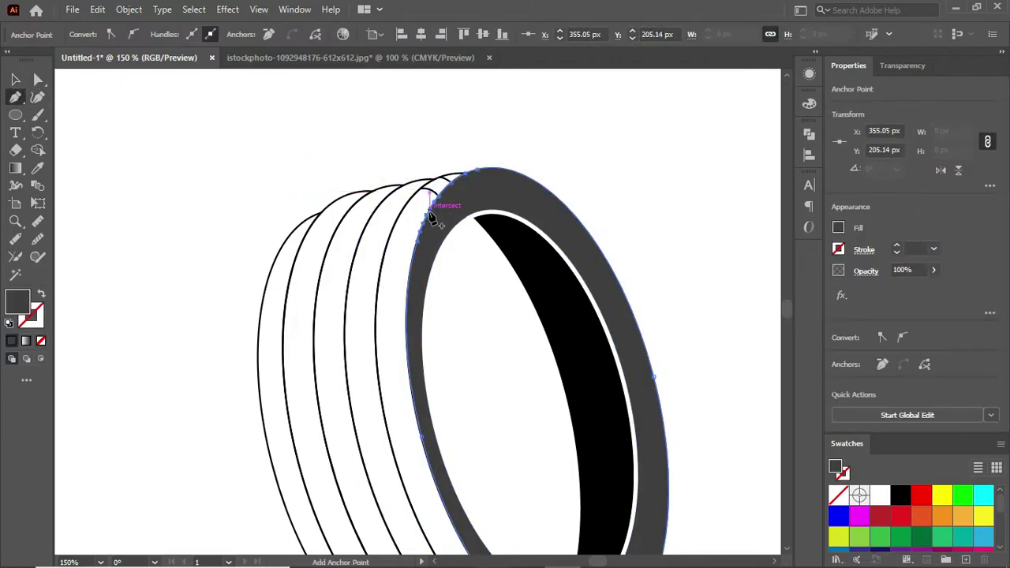
key(ctrl+shift+a)
Draw short curved tread segments on the band, swapping fill and stroke colours
click(426, 211)
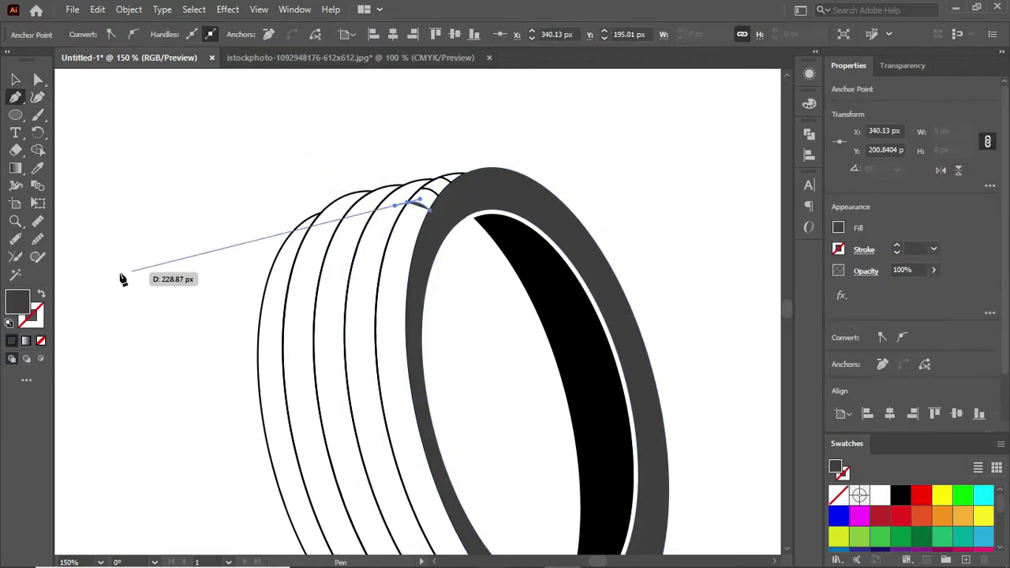
key(shift+x)
click(420, 227)
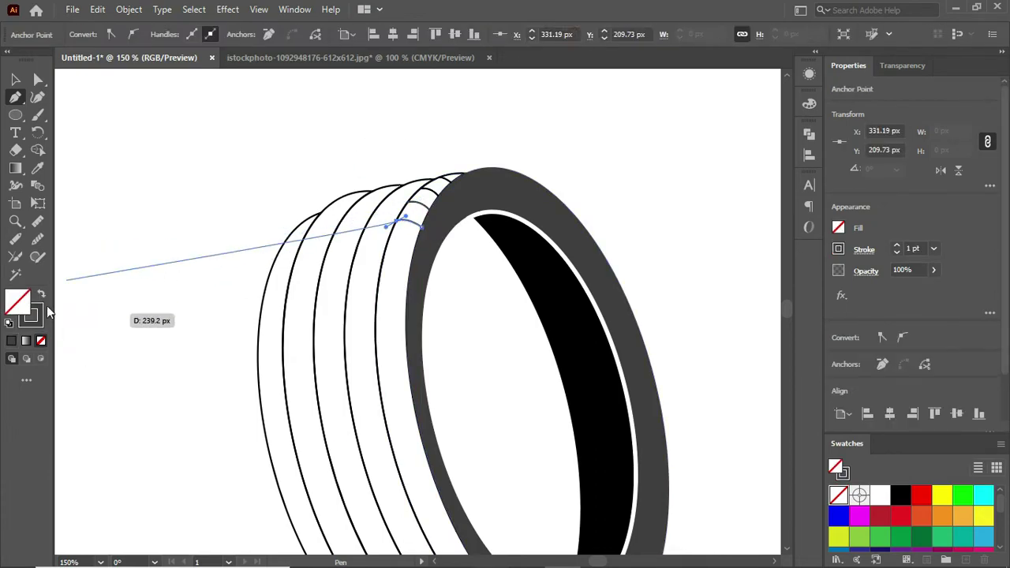
click(410, 248)
key(ctrl+shift+a)
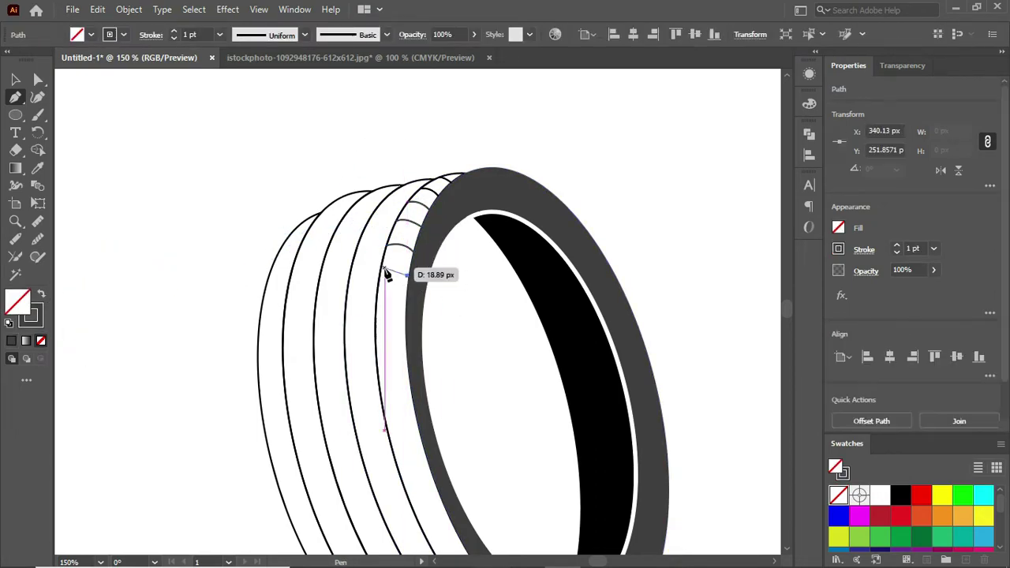
click(406, 168)
click(373, 297)
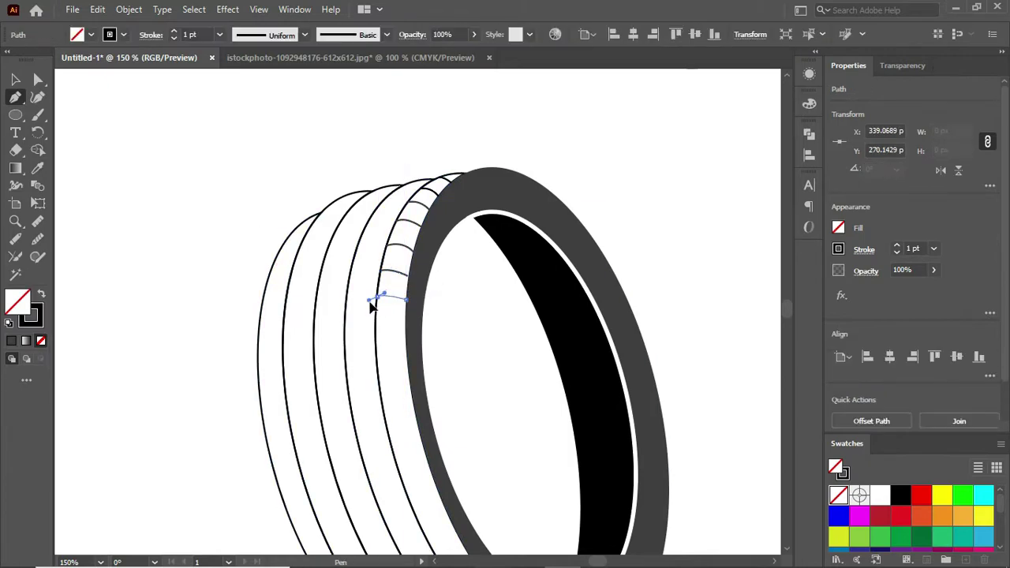
key(ctrl+shift+a)
scroll(462, 387, down, 3)
Add tread curves lower on the band plus a short line between them
click(544, 522)
scroll(618, 462, up, 4)
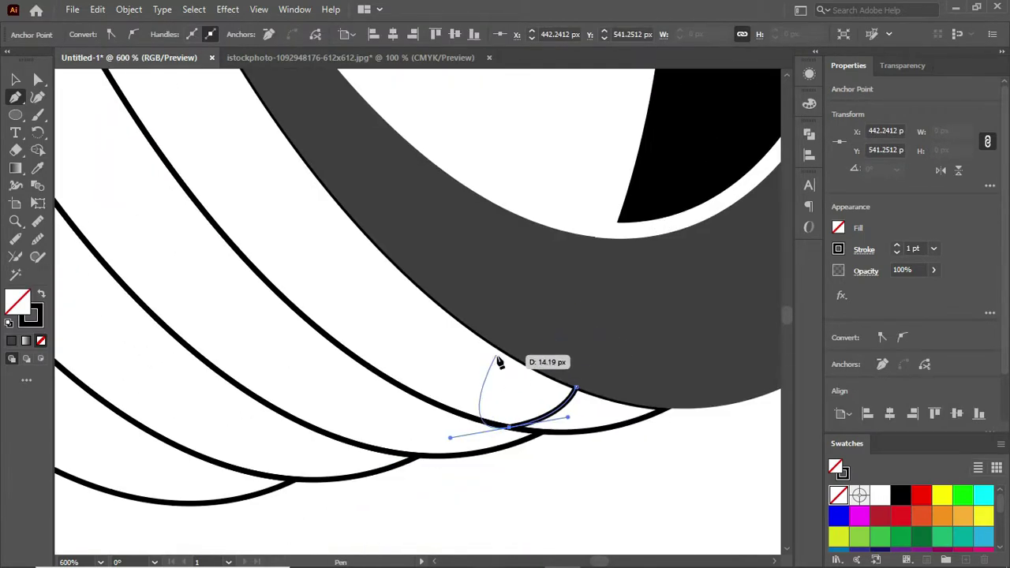
key(ctrl+shift+a)
click(496, 351)
drag(410, 392, 449, 392)
key(ctrl+shift+a)
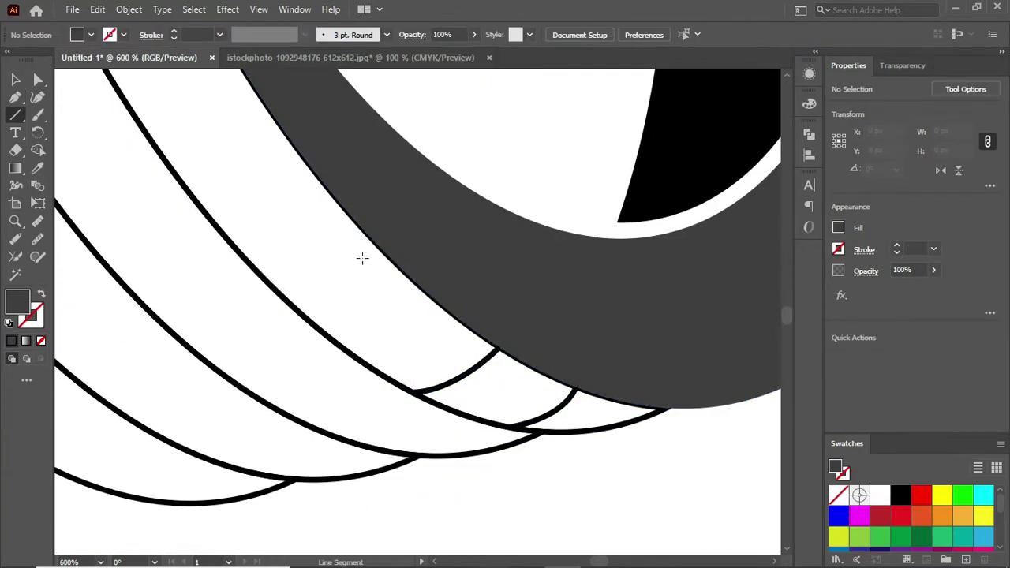
drag(419, 288, 319, 326)
Draw several short diagonal tread lines across the band's upper stretch
click(808, 104)
key(shift+x)
drag(341, 205, 239, 252)
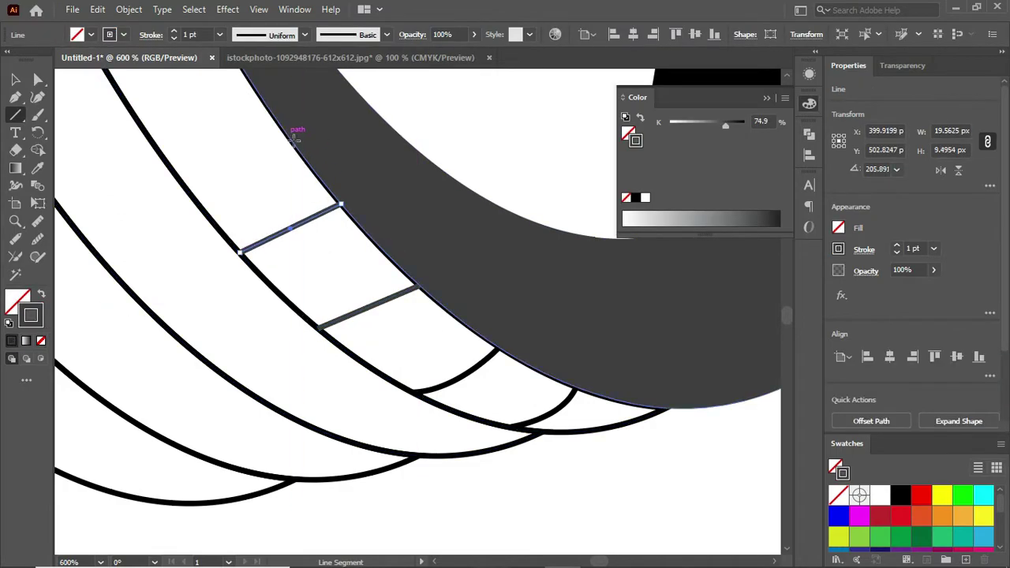
mouse_move(293, 138)
mouse_down()
mouse_move(198, 180)
mouse_move(434, 395)
mouse_up()
drag(423, 239, 322, 289)
key(ctrl+minus)
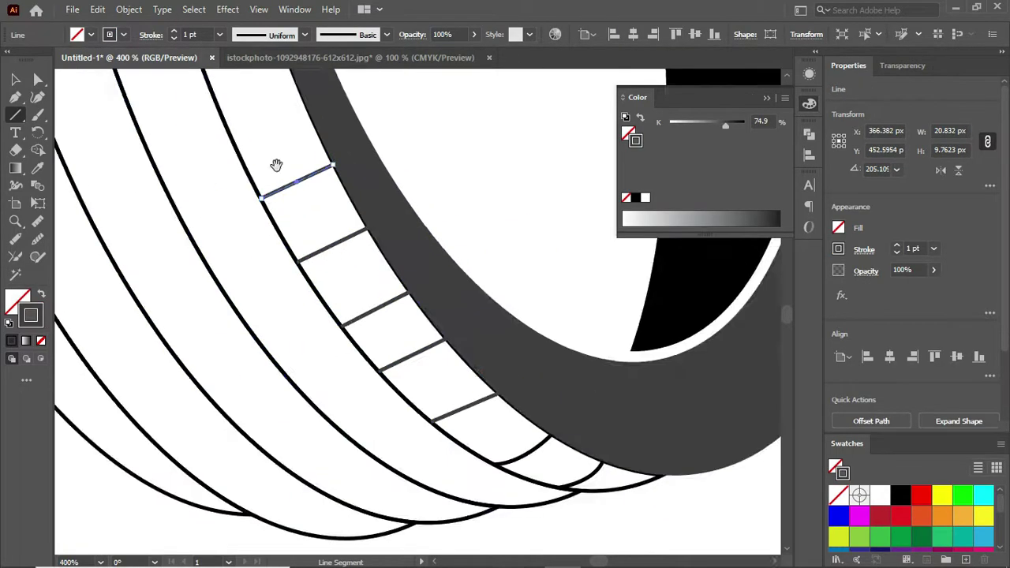
drag(276, 164, 284, 394)
drag(371, 293, 293, 331)
key(ctrl+minus)
key(ctrl+minus)
key(ctrl+minus)
drag(271, 236, 425, 244)
drag(433, 352, 433, 352)
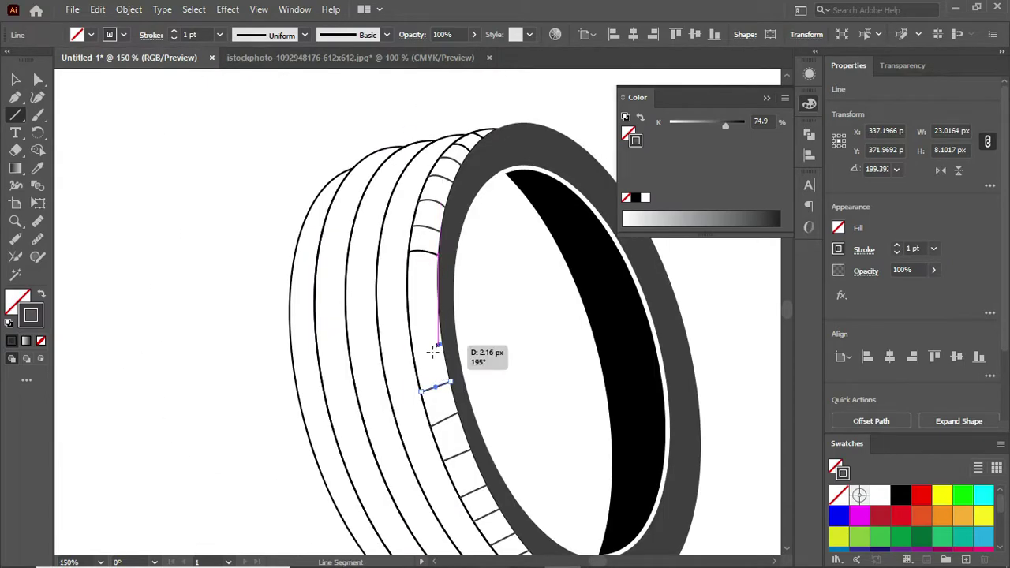
Bend one of the tread lines into a curve
key(ctrl+plus)
drag(38, 131, 99, 214)
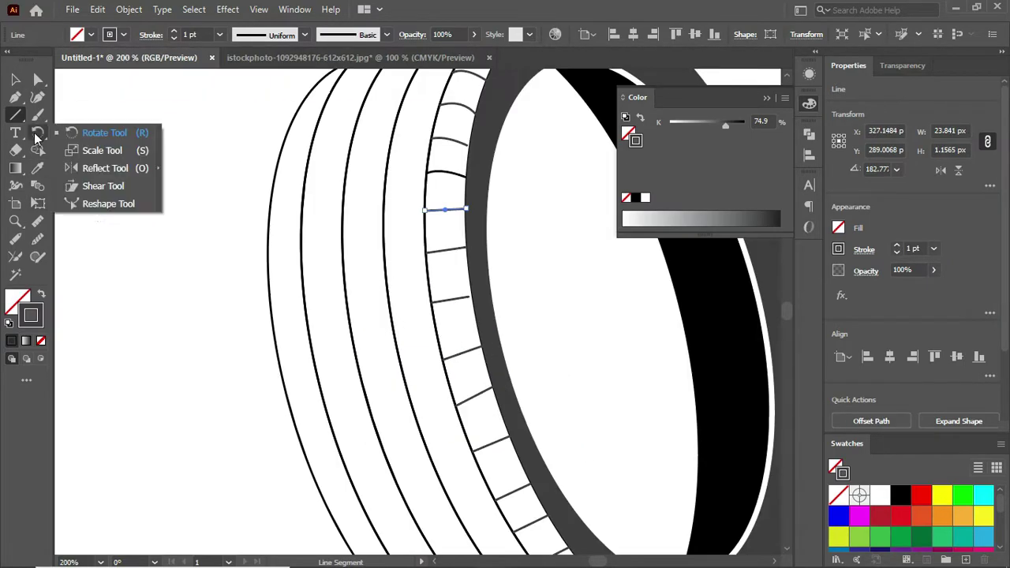
scroll(452, 270, down, 1)
mouse_move(447, 251)
mouse_down()
mouse_move(459, 269)
mouse_move(464, 252)
mouse_move(456, 267)
mouse_up()
scroll(472, 269, up, 1)
scroll(478, 269, down, 2)
key(backslash)
Draw the remaining diagonal tread lines down to the band's bottom
drag(474, 279, 445, 287)
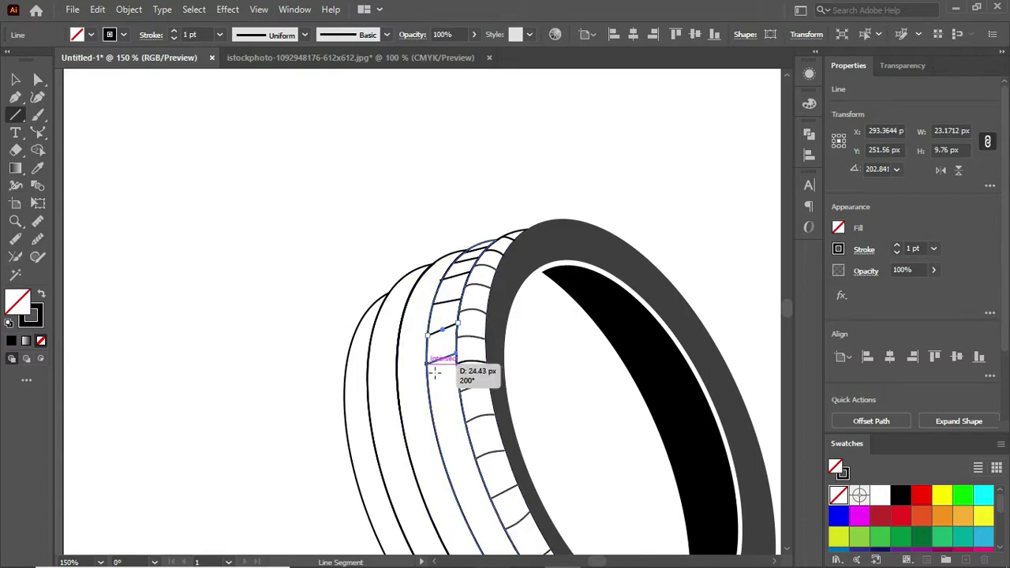
drag(434, 372, 435, 373)
drag(463, 408, 432, 421)
scroll(479, 410, down, 3)
drag(464, 350, 464, 351)
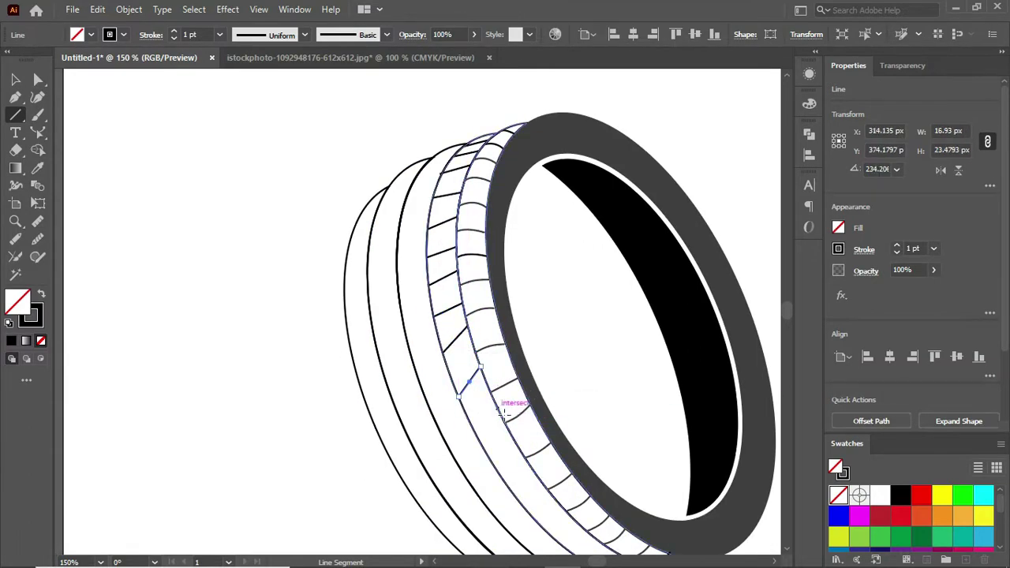
drag(498, 410, 478, 436)
drag(548, 532, 548, 533)
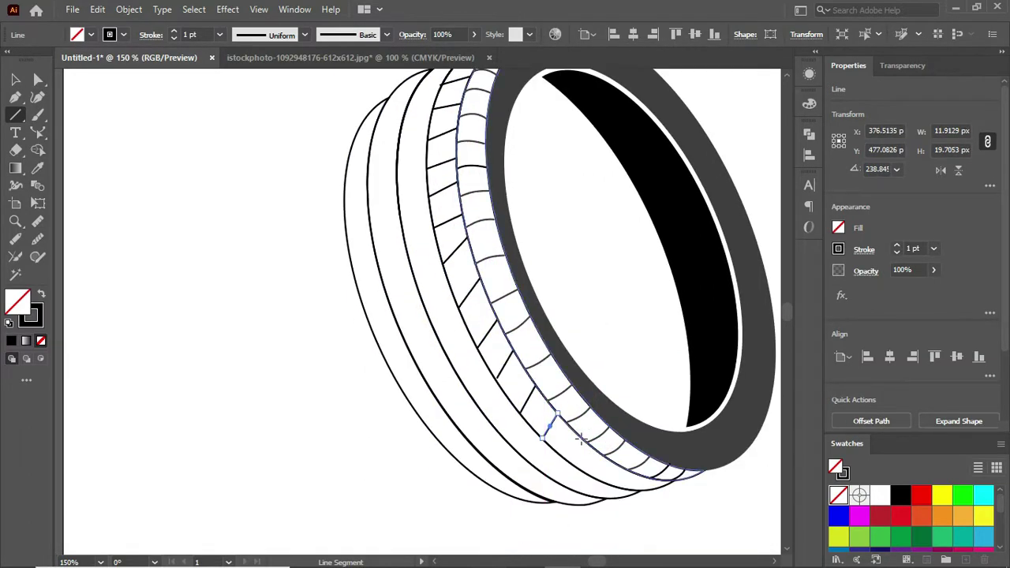
key(v)
click(511, 136)
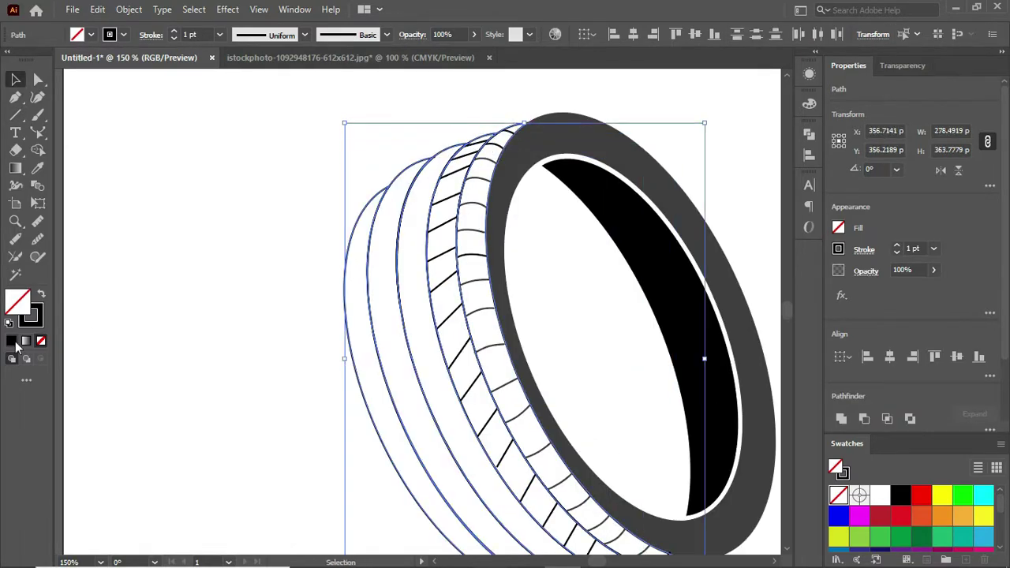
Fill the tyre body solid dark grey and swap the inner band path's fill and stroke
key(shift+x)
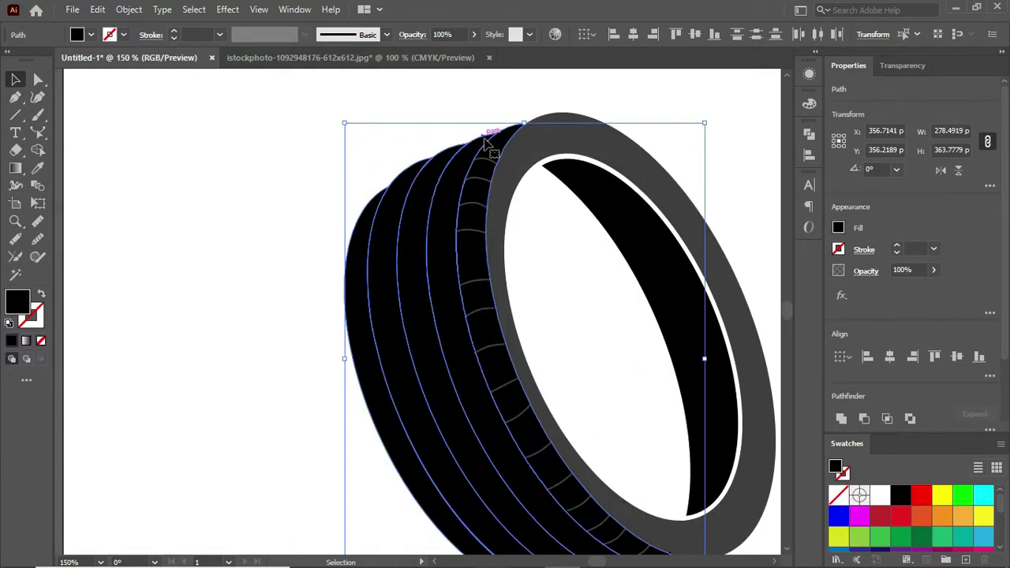
click(232, 279)
click(395, 147)
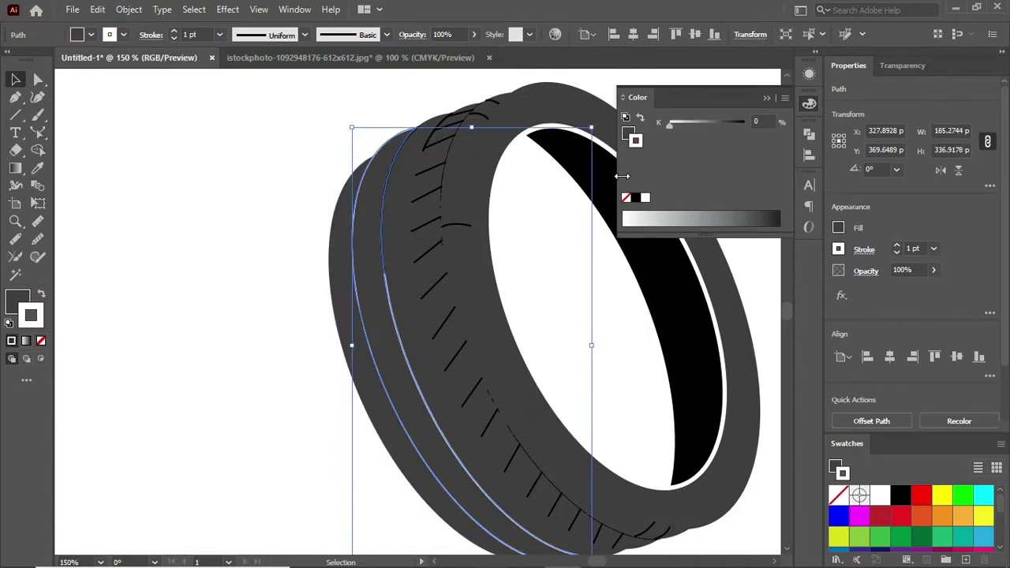
key(ctrl+alt+bracketleft)
key(ctrl+alt+bracketleft)
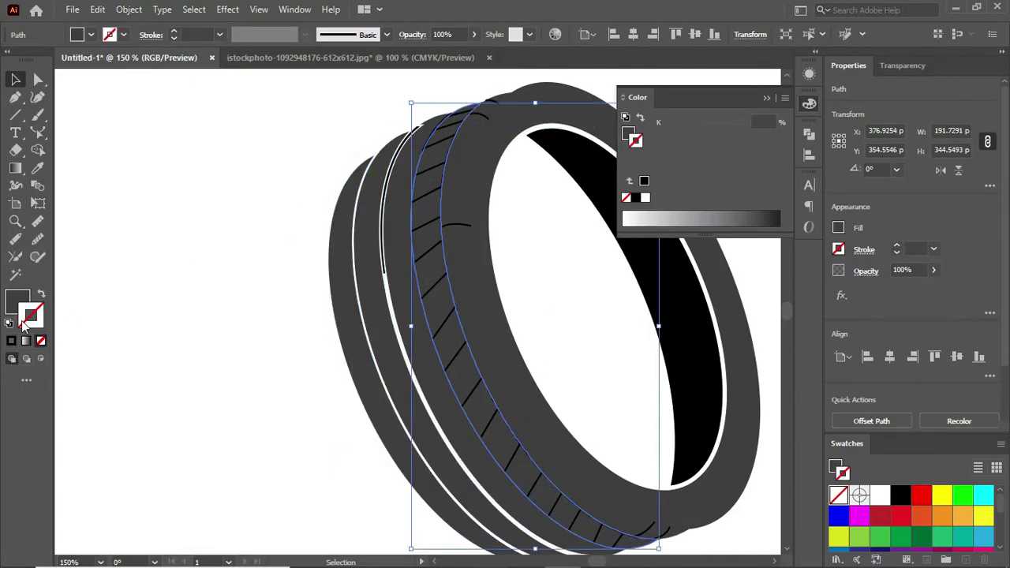
key(shift+x)
Give all the tread lines a white stroke
click(280, 198)
key(ctrl+equal)
click(578, 499)
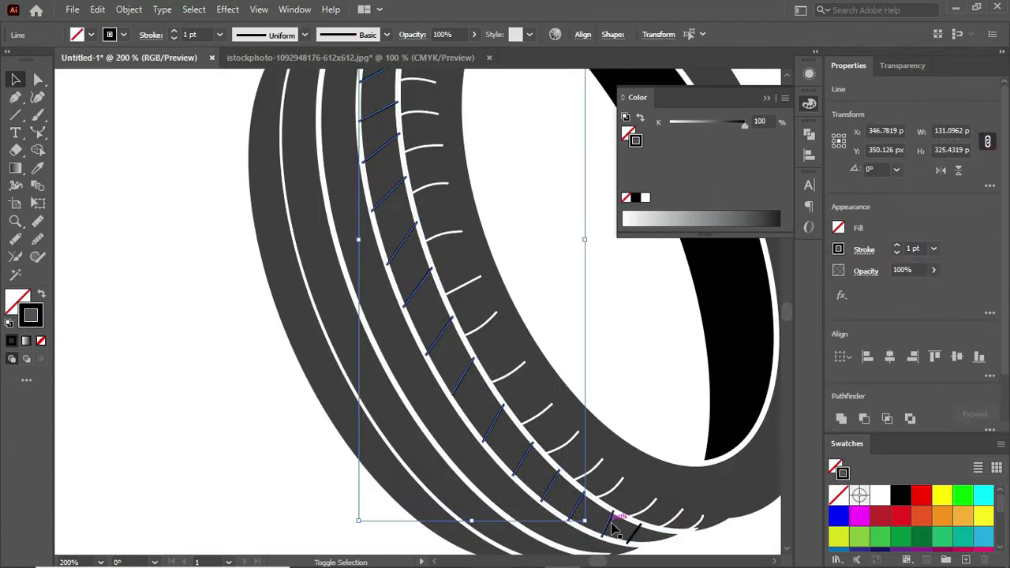
click(644, 197)
click(541, 202)
key(ctrl+1)
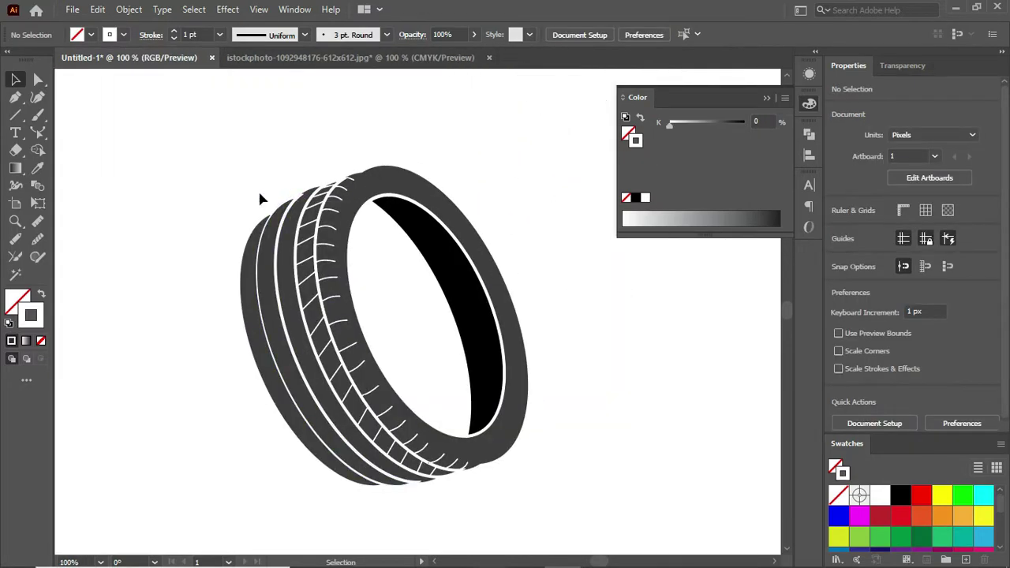
Draw the first two short tread lines across the tyre's left band
key(backslash)
key(ctrl+equal)
drag(291, 208, 302, 219)
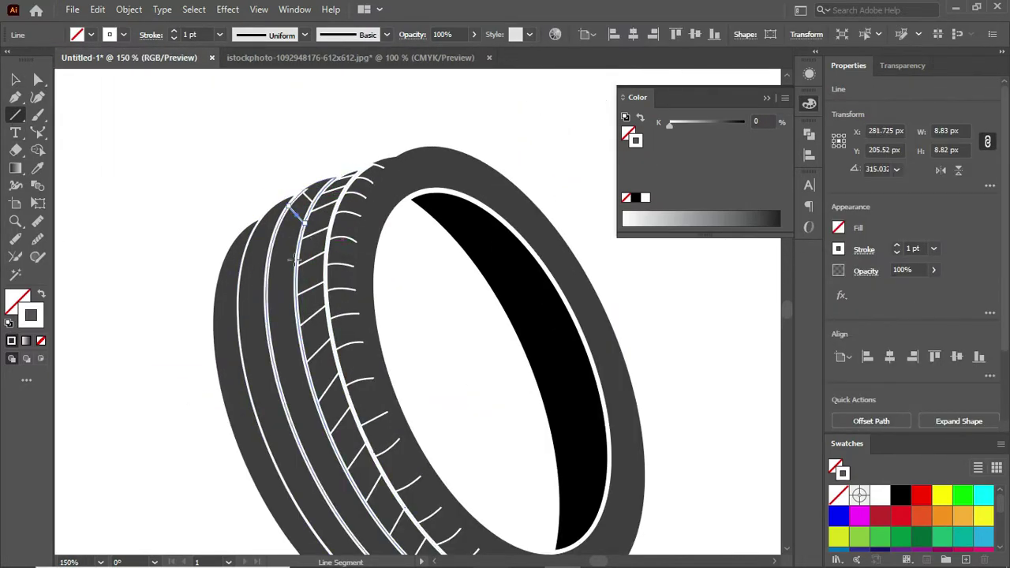
drag(295, 260, 339, 290)
scroll(315, 284, down, 1)
Add short horizontal tread lines lower down the left band
drag(271, 320, 302, 324)
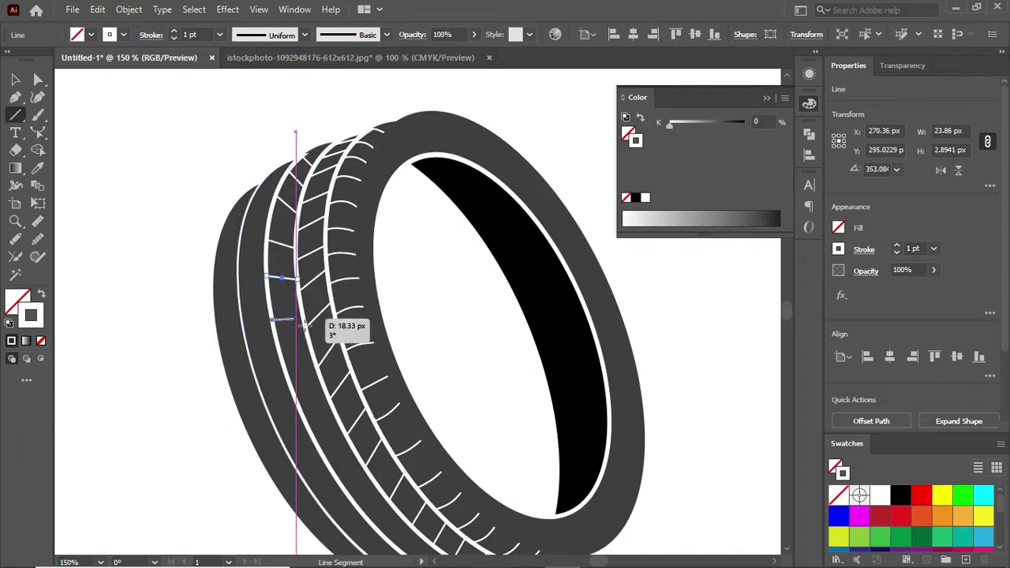
scroll(288, 323, down, 1)
drag(291, 373, 325, 373)
scroll(315, 371, down, 2)
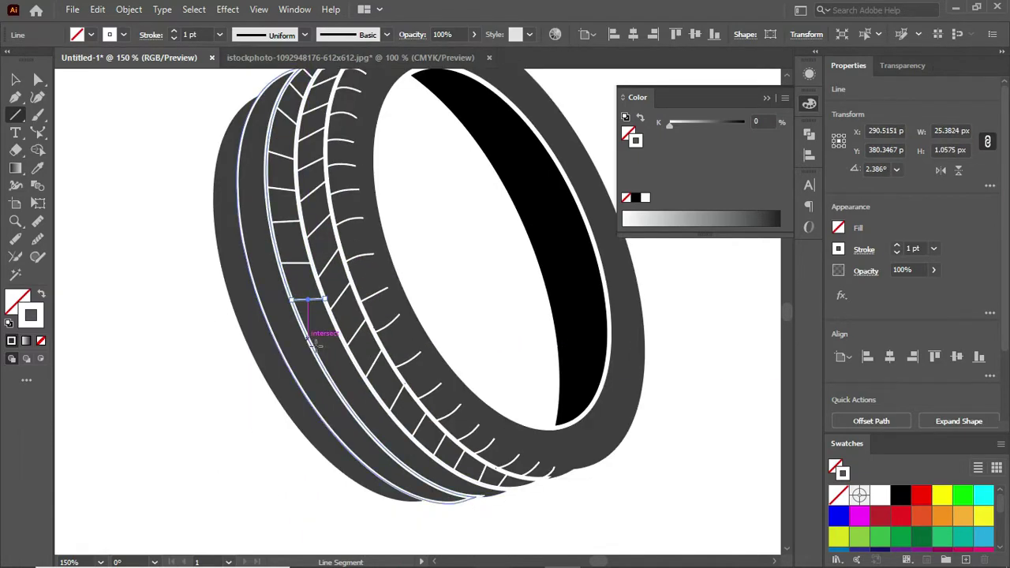
drag(305, 333, 344, 332)
drag(366, 367, 374, 393)
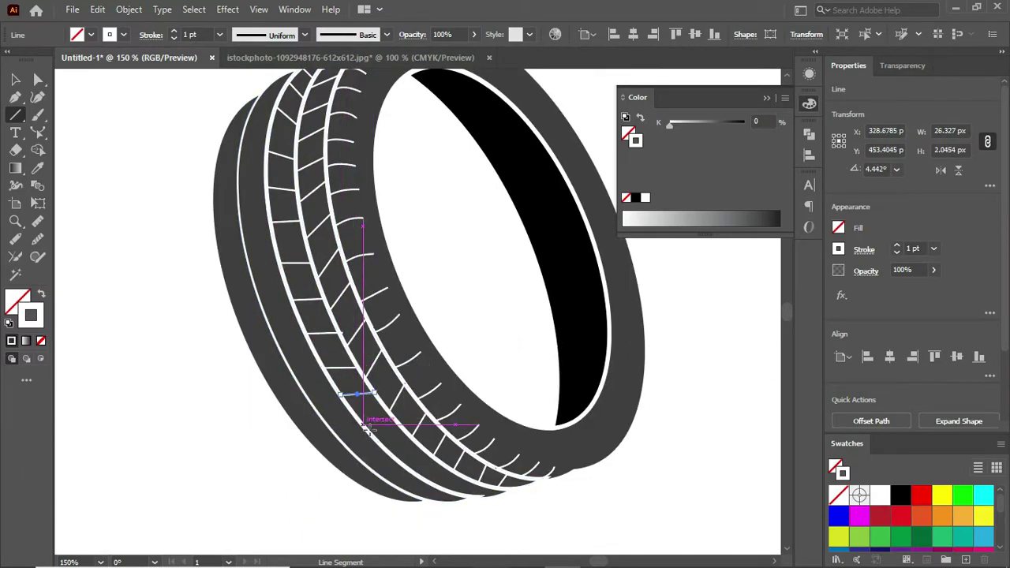
drag(400, 426, 398, 426)
scroll(343, 248, down, 2)
drag(344, 248, 342, 245)
scroll(343, 247, down, 1)
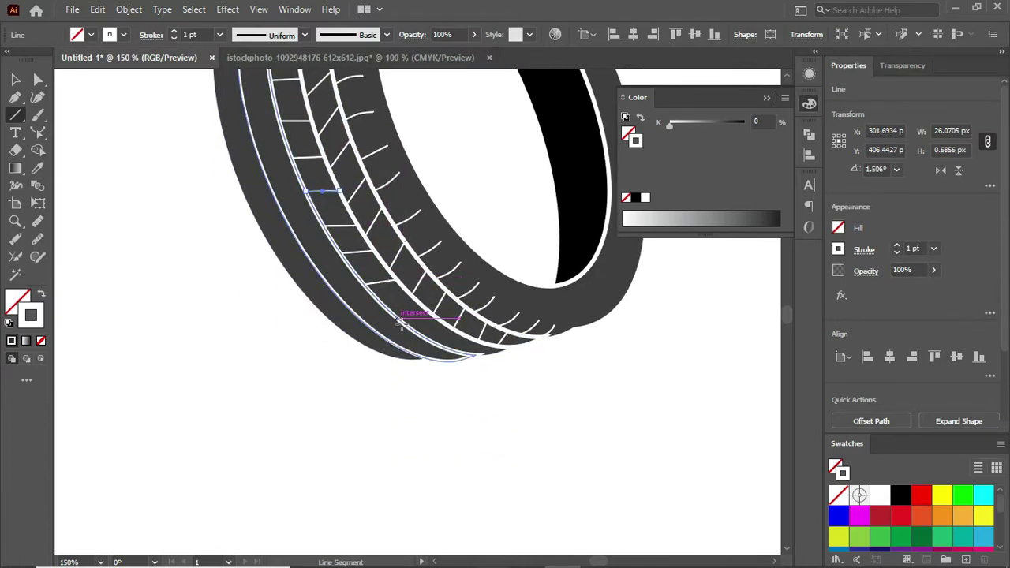
scroll(426, 337, up, 5)
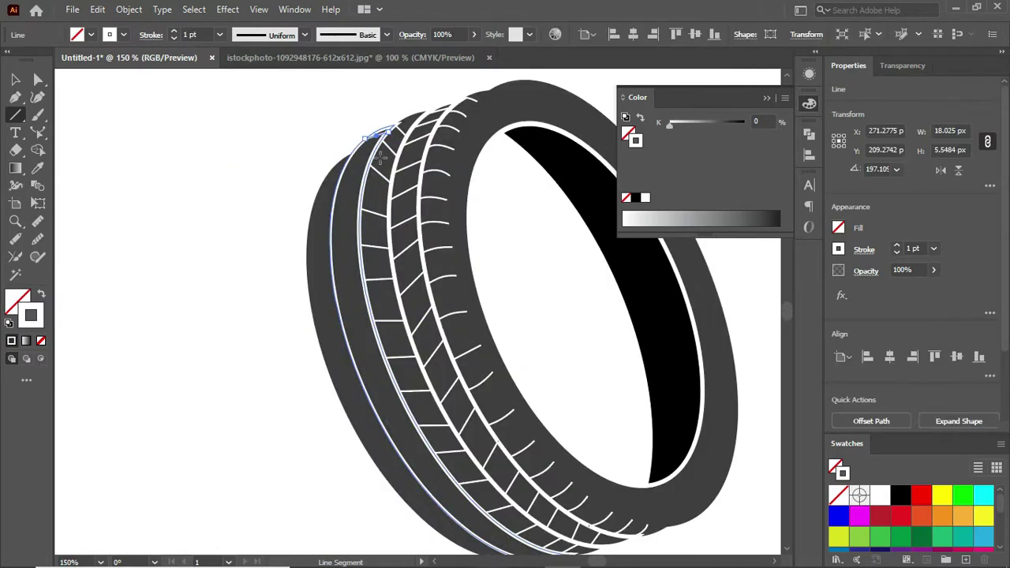
Draw more tread lines from the band's top down toward the tyre's bottom
mouse_move(392, 169)
mouse_down()
mouse_move(365, 183)
mouse_move(355, 229)
mouse_up()
click(357, 233)
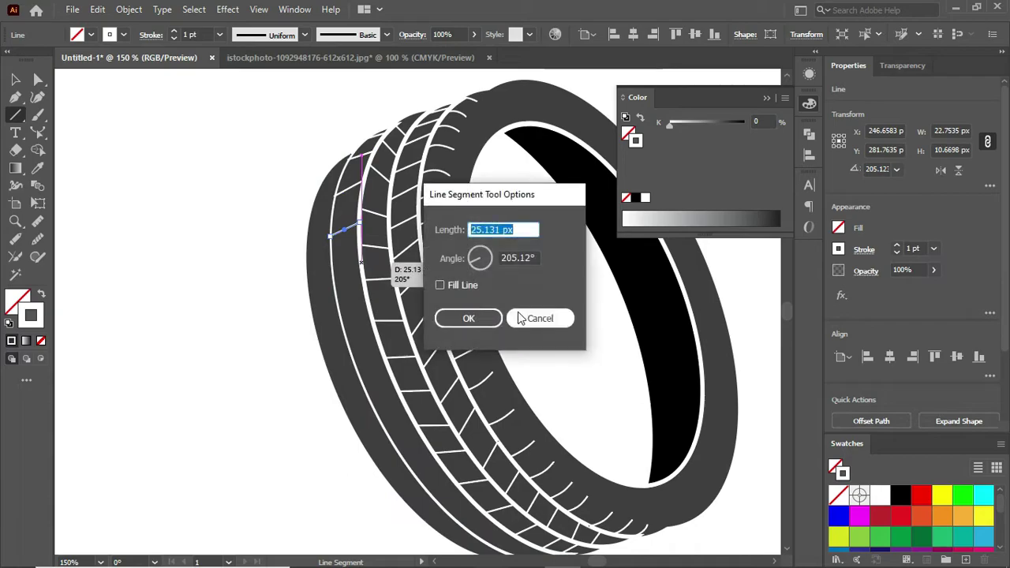
click(523, 317)
mouse_move(367, 308)
mouse_down()
mouse_move(343, 320)
mouse_move(332, 223)
mouse_up()
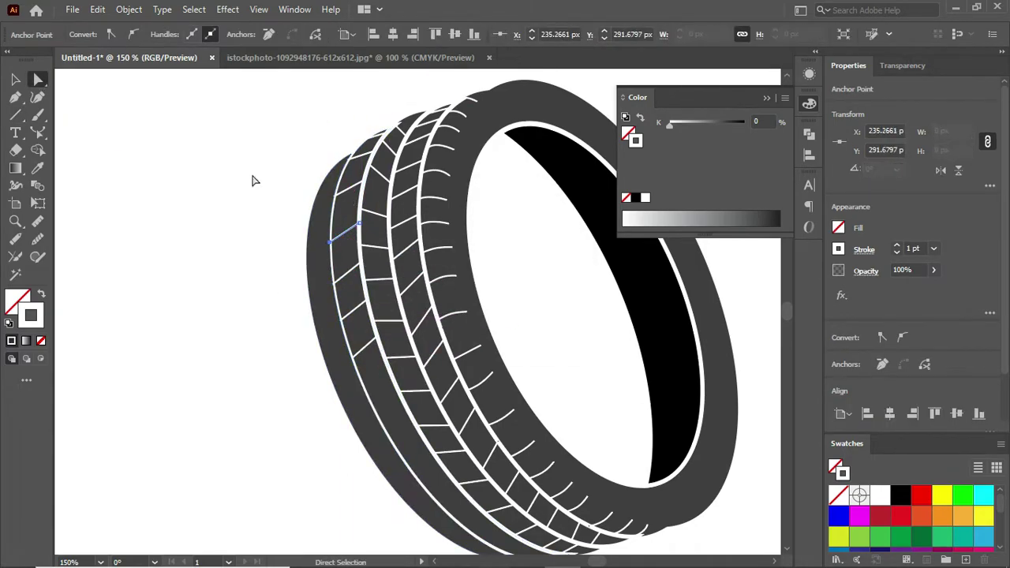
drag(402, 383, 382, 407)
scroll(395, 428, up, 3)
drag(457, 396, 436, 447)
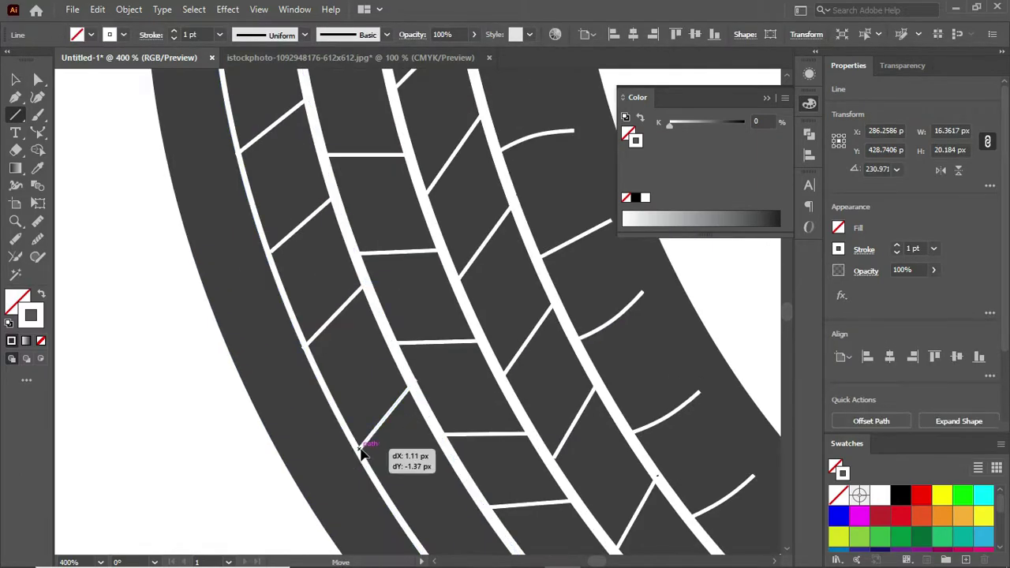
scroll(505, 331, down, 3)
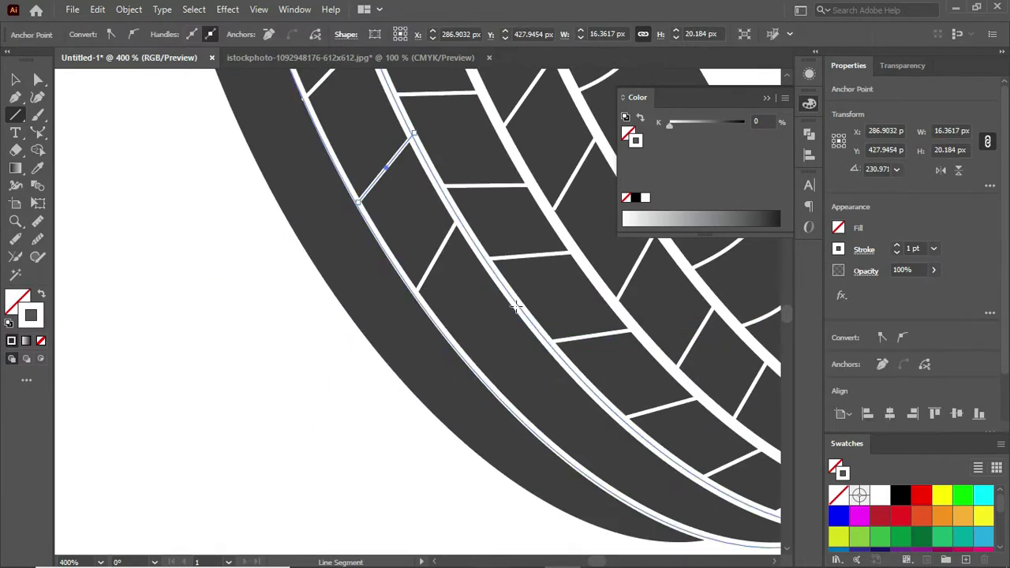
drag(511, 298, 483, 381)
scroll(483, 381, down, 1)
scroll(364, 303, down, 3)
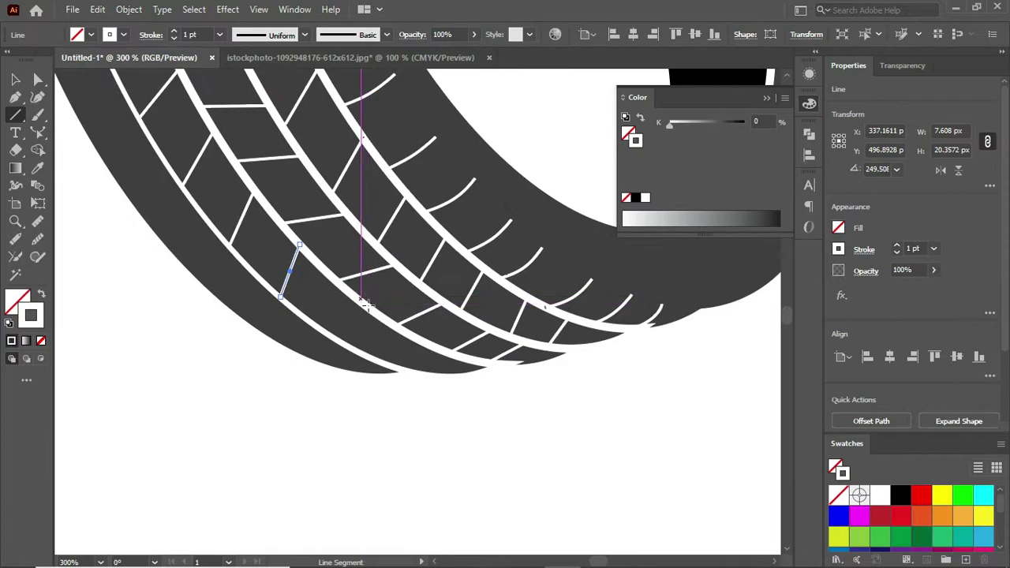
drag(410, 374, 409, 374)
Adjust a stray anchor with Direct Selection and add another tread line
key(a)
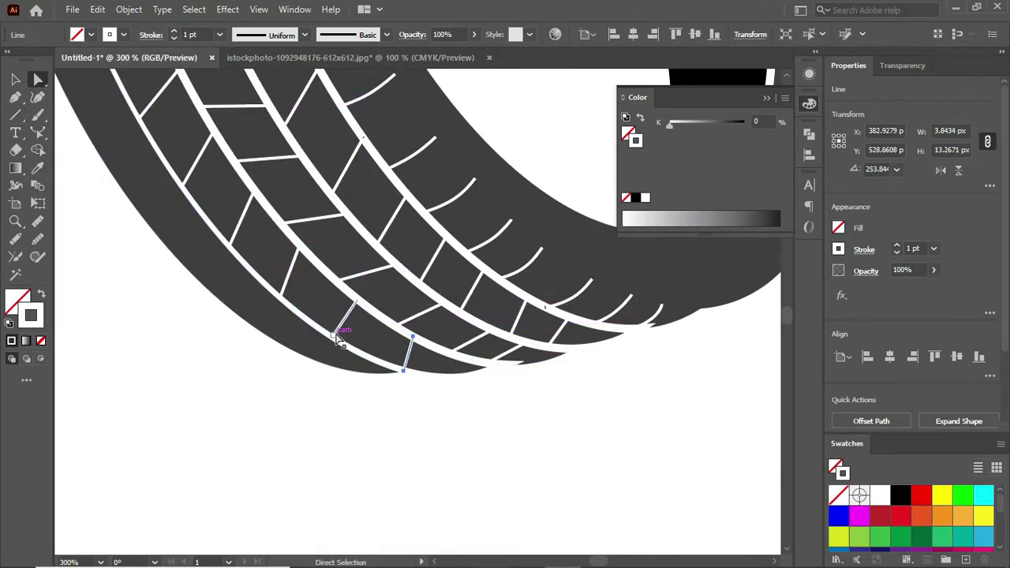
drag(339, 348, 345, 341)
scroll(351, 339, down, 1)
key(backslash)
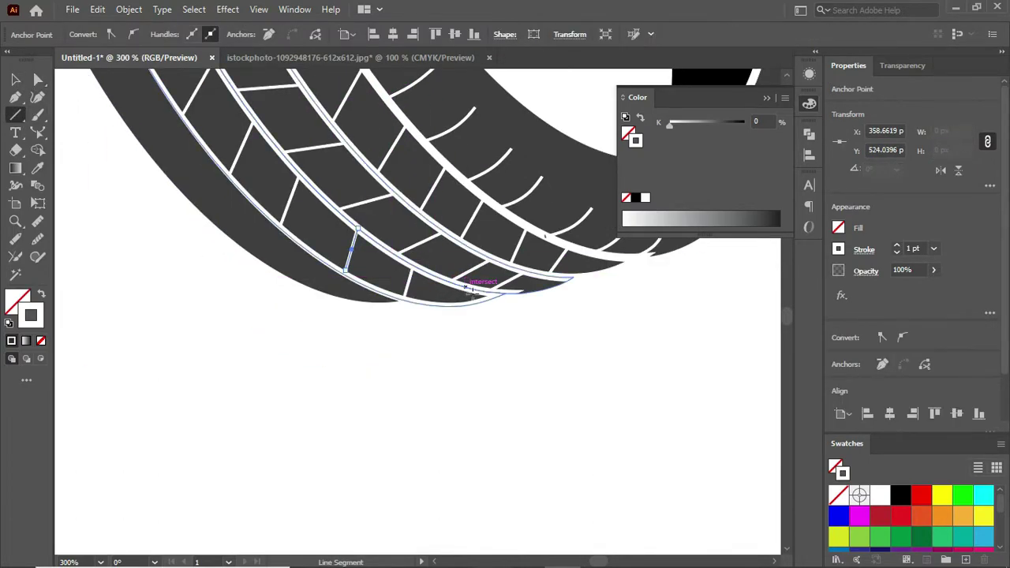
drag(461, 286, 467, 310)
scroll(467, 310, down, 2)
scroll(460, 372, down, 1)
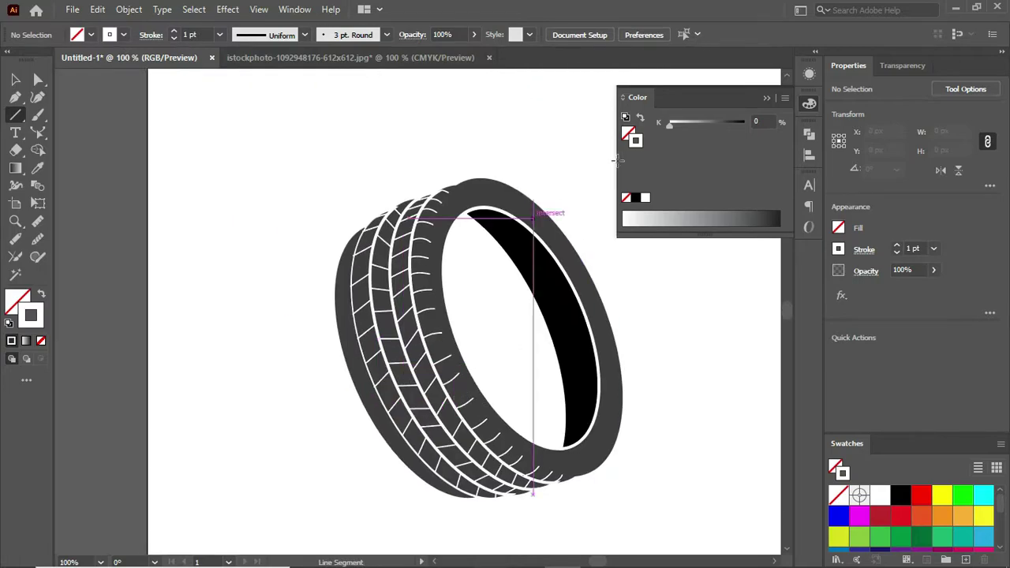
scroll(351, 235, up, 2)
Finish the last short edge lines along the outer band
mouse_move(353, 239)
mouse_down()
mouse_move(373, 239)
mouse_move(378, 254)
mouse_up()
scroll(363, 296, up, 1)
scroll(410, 315, up, 3)
mouse_move(443, 416)
mouse_down()
mouse_move(496, 414)
mouse_move(237, 241)
mouse_up()
drag(274, 355, 330, 350)
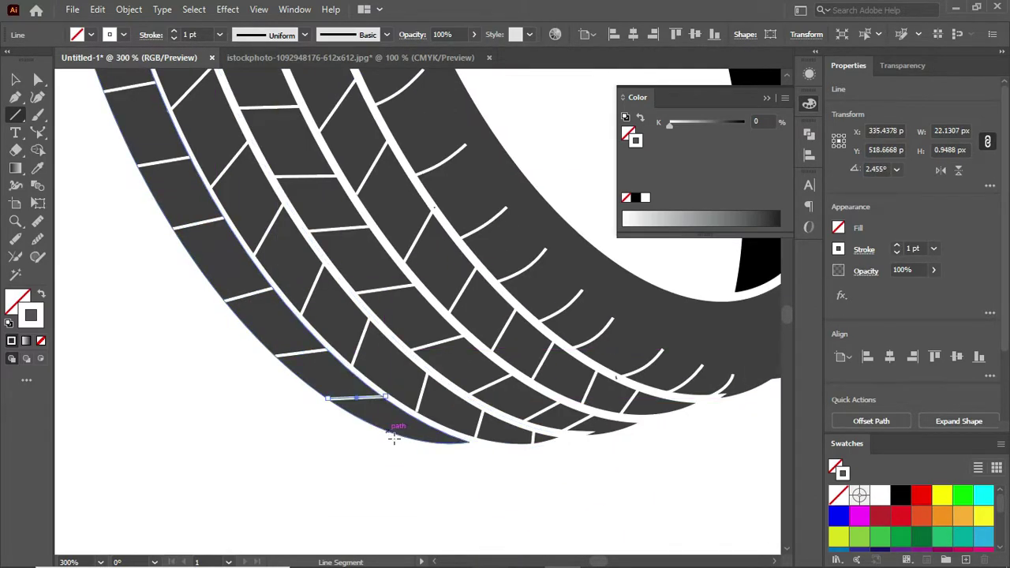
drag(394, 436, 442, 430)
scroll(395, 355, down, 3)
Draw a thin curved sliver shape along the tyre's top rim with the Pen tool
key(v)
scroll(268, 282, up, 5)
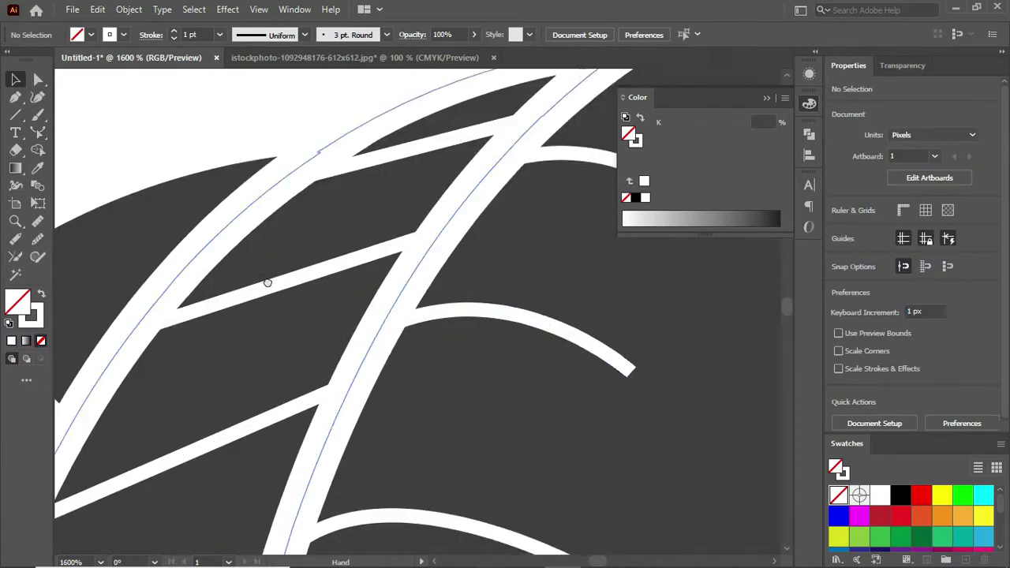
drag(267, 282, 282, 362)
key(p)
drag(539, 236, 624, 236)
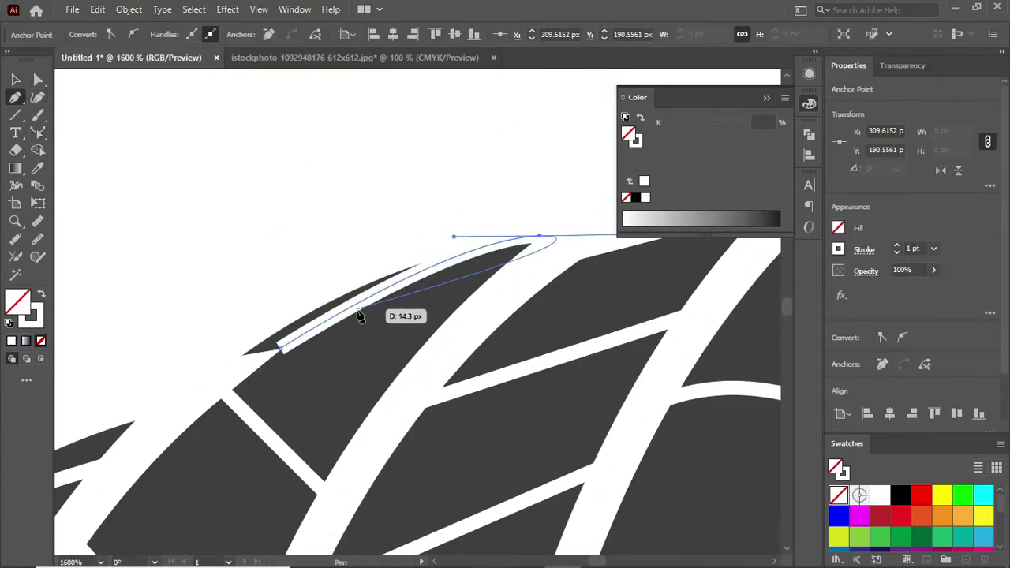
drag(245, 354, 142, 462)
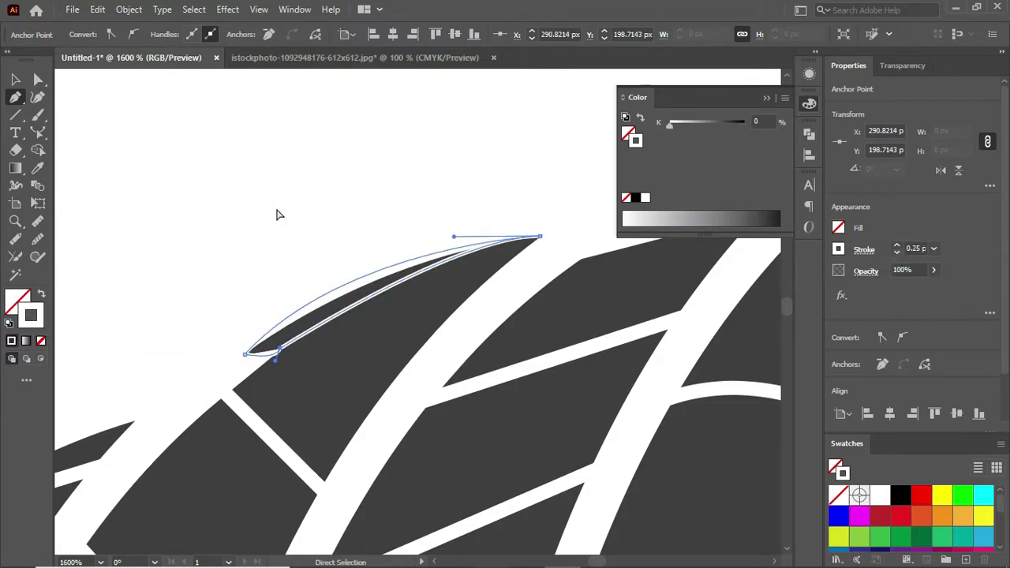
ctrl+click(275, 353)
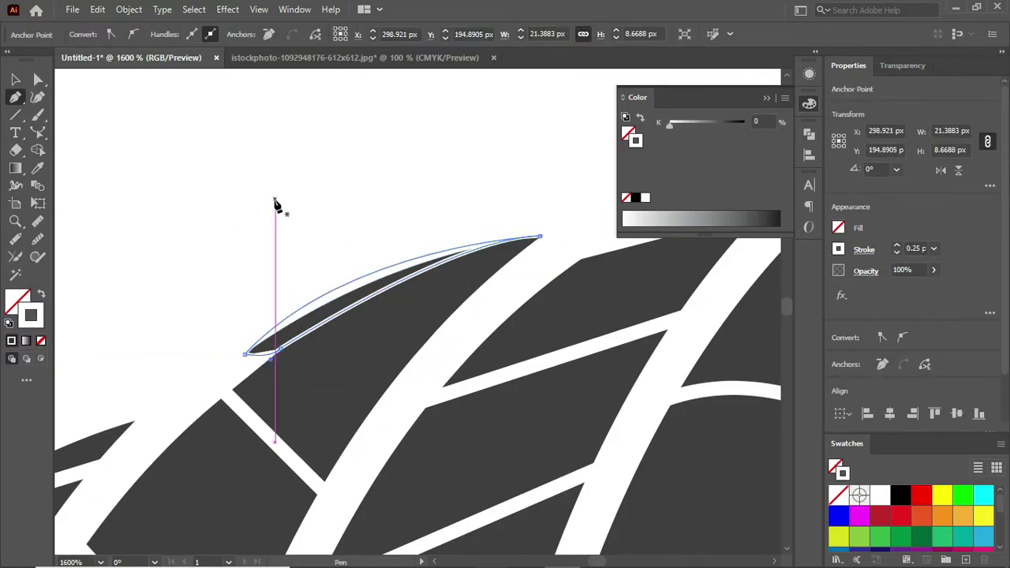
Merge the sliver into the tyre with Shape Builder, deselect, and zoom to 100%
key(ctrl+minus)
key(ctrl+a)
key(shift+m)
click(337, 311)
key(ctrl+shift+a)
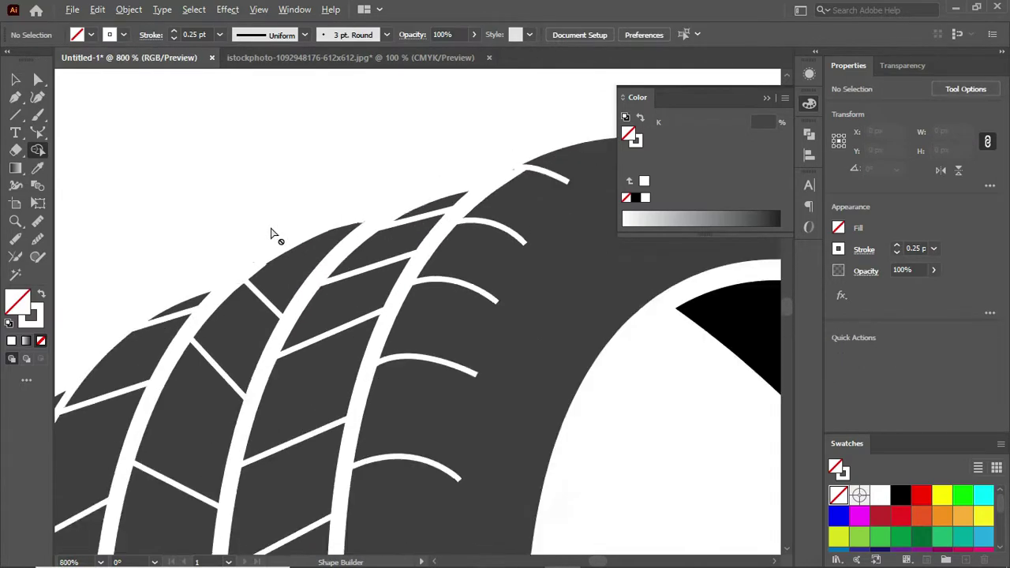
key(ctrl+1)
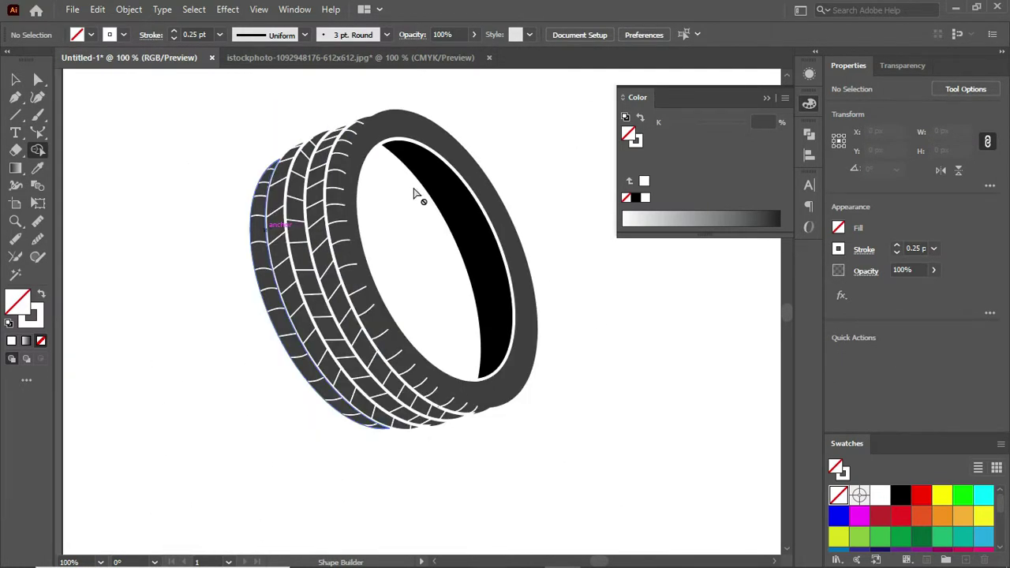
key(p)
drag(390, 426, 585, 440)
Trace a closed Pen outline around the tyre's outer contour, fitting the bottom curves
click(280, 158)
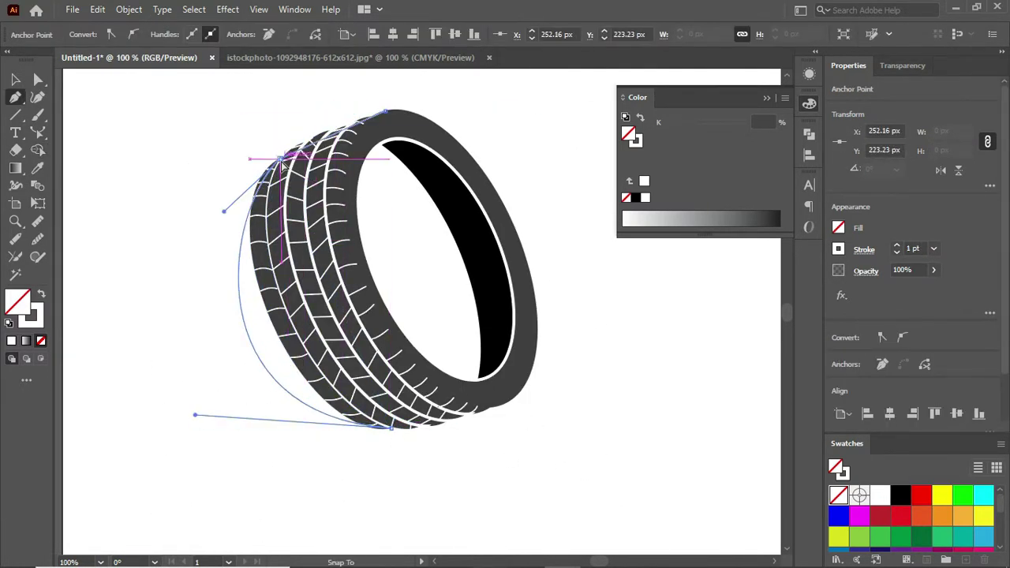
drag(224, 211, 234, 166)
drag(196, 415, 263, 435)
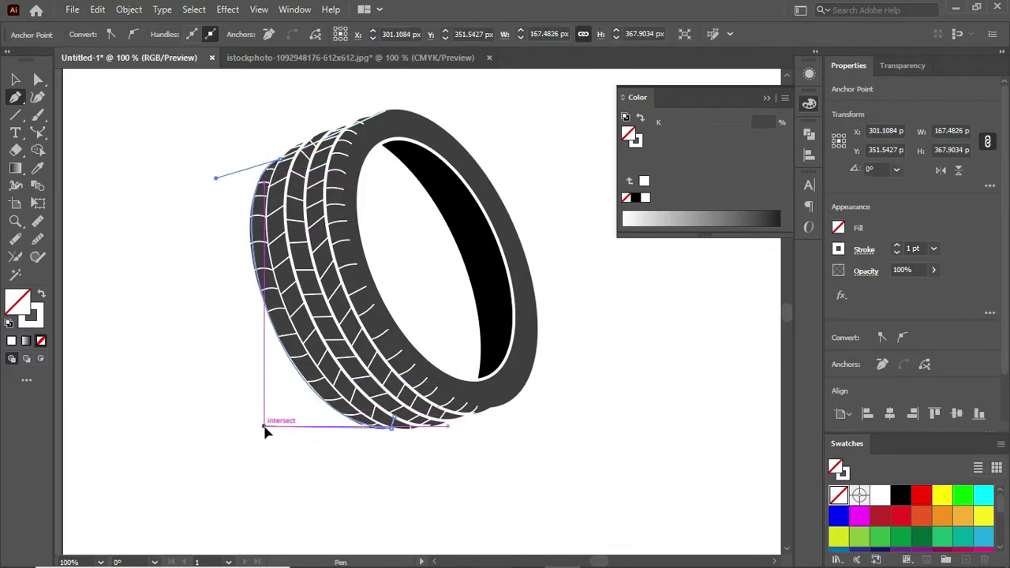
drag(397, 430, 572, 314)
key(ctrl+plus)
key(ctrl+plus)
key(ctrl+plus)
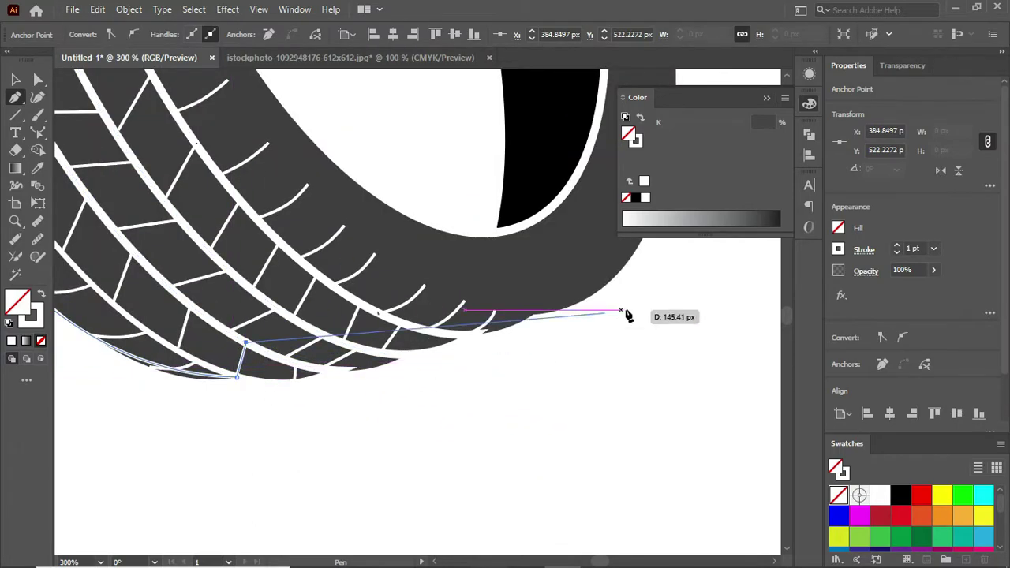
key(ctrl+minus)
key(ctrl+minus)
key(ctrl+minus)
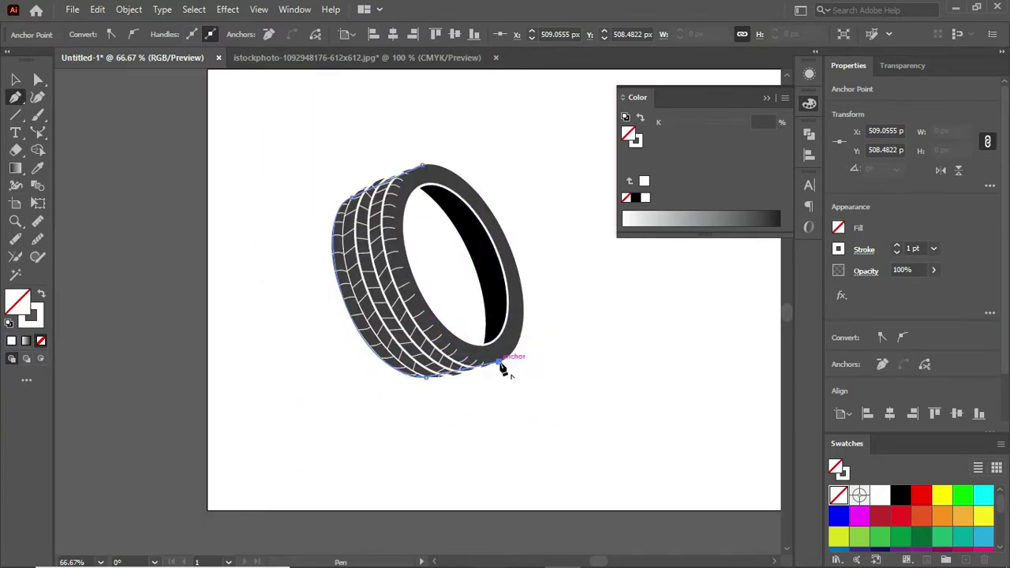
click(477, 157)
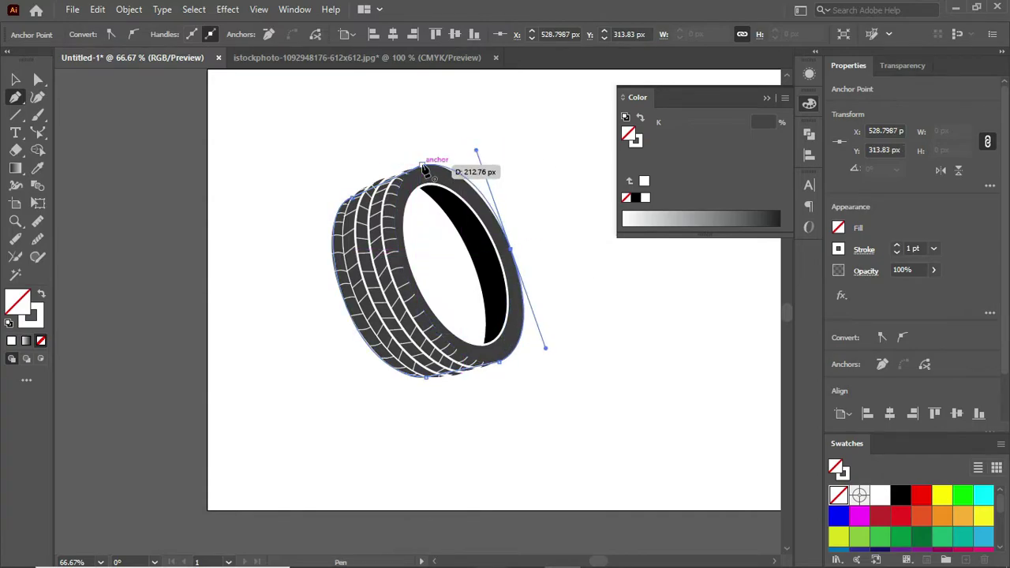
click(512, 251)
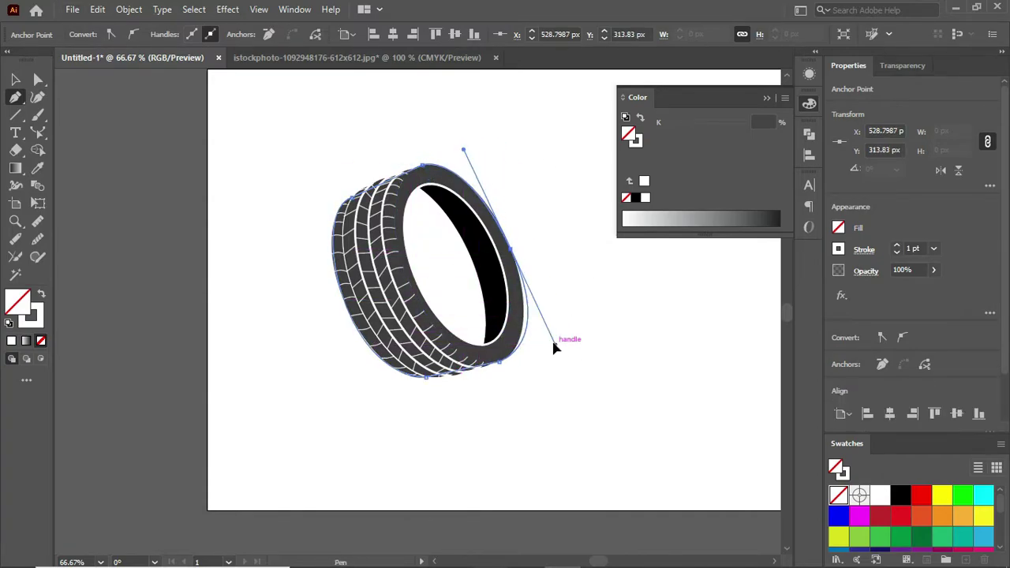
key(ctrl+plus)
key(ctrl+plus)
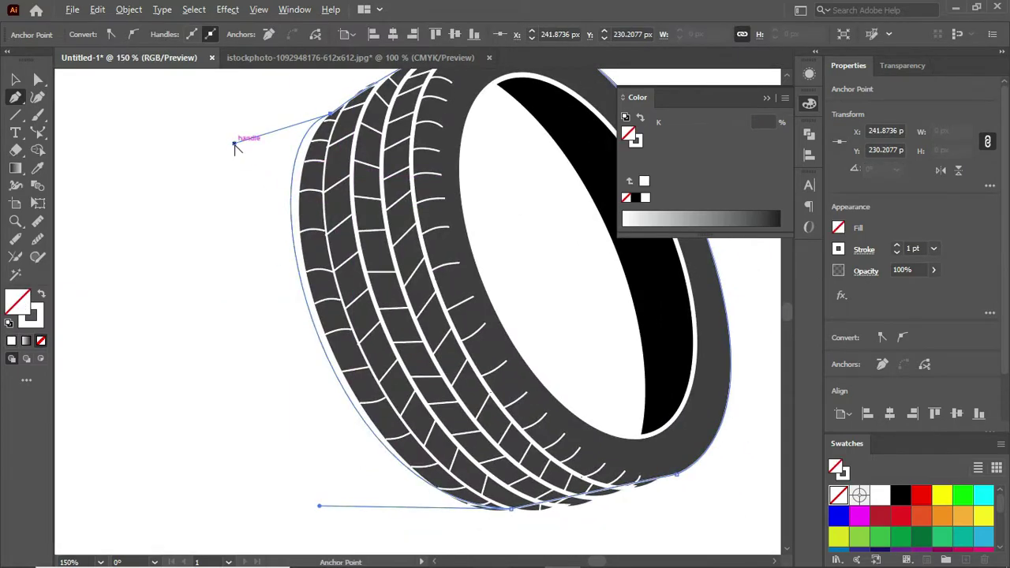
drag(319, 506, 330, 504)
key(ctrl+minus)
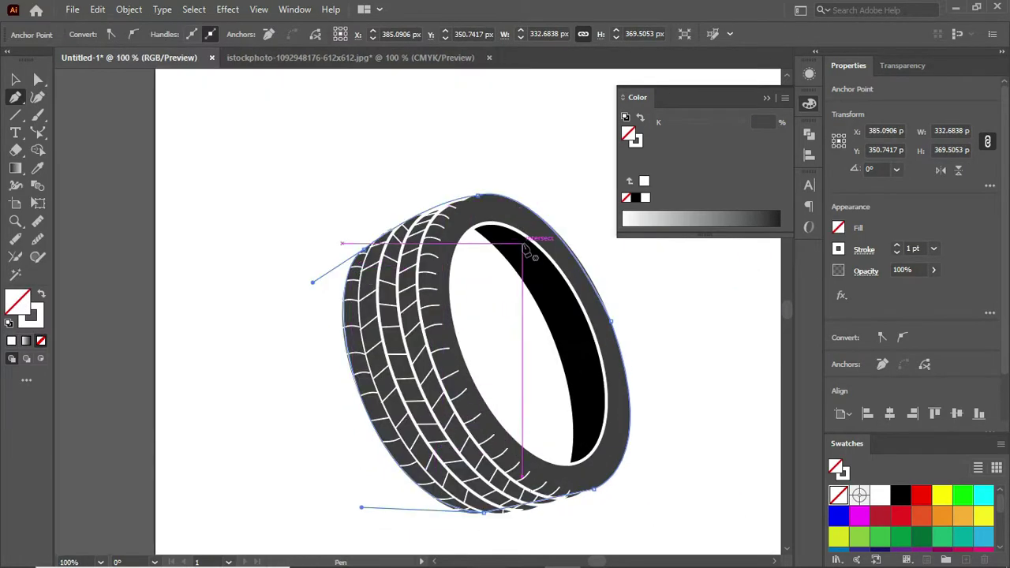
Apply the tyre's sampled dark grey to the outline's stroke and refine its top curve
click(19, 341)
key(i)
key(x)
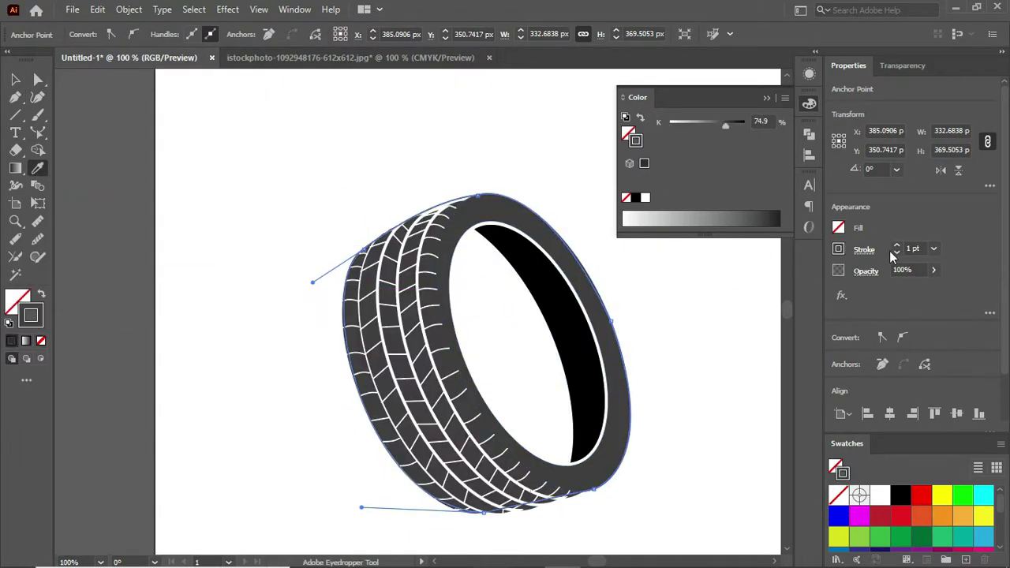
key(ctrl+shift+a)
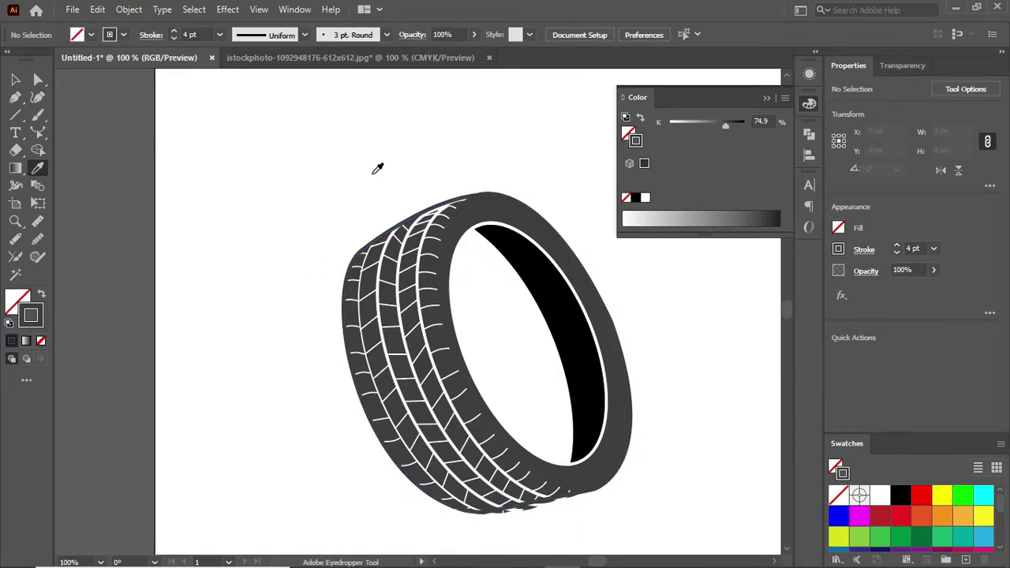
key(ctrl+z)
click(483, 203)
key(p)
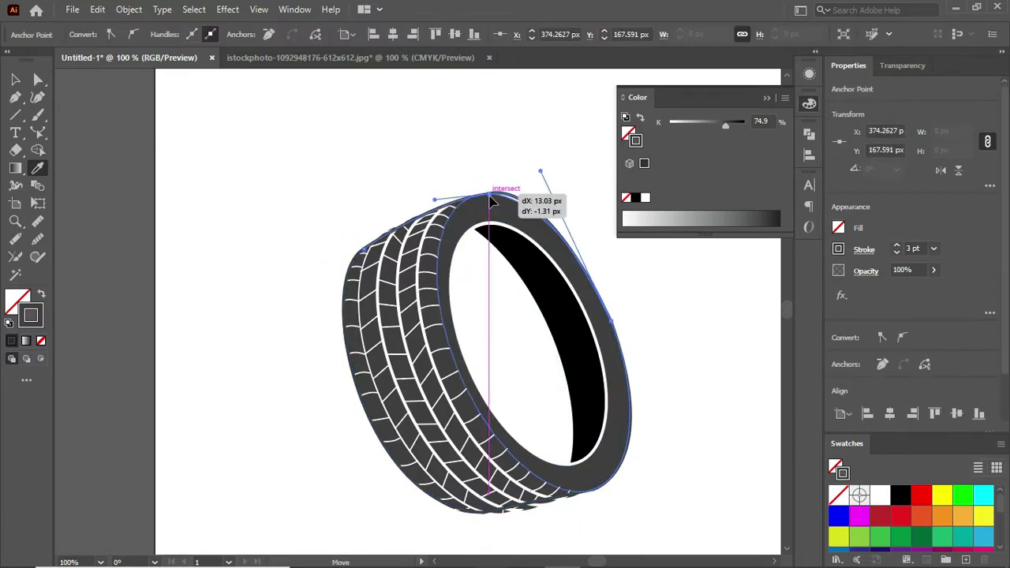
mouse_move(486, 195)
mouse_down()
mouse_move(573, 211)
mouse_move(548, 185)
mouse_up()
ctrl+click(379, 171)
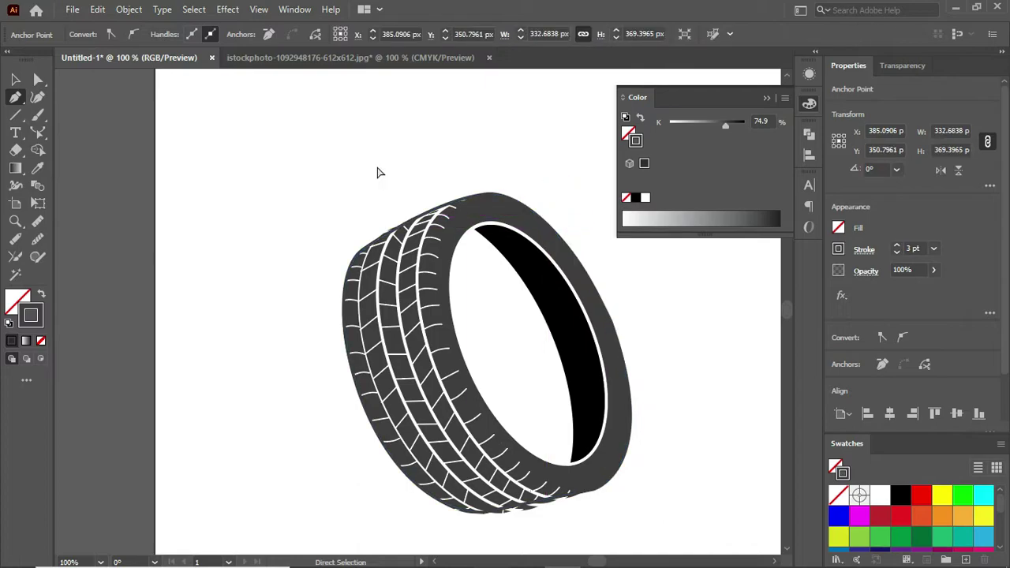
Draw a rectangle across the tyre's opening
key(ctrl+minus)
key(ctrl+minus)
key(ctrl+plus)
key(m)
mouse_move(390, 266)
mouse_down()
mouse_move(624, 355)
mouse_move(469, 323)
mouse_up()
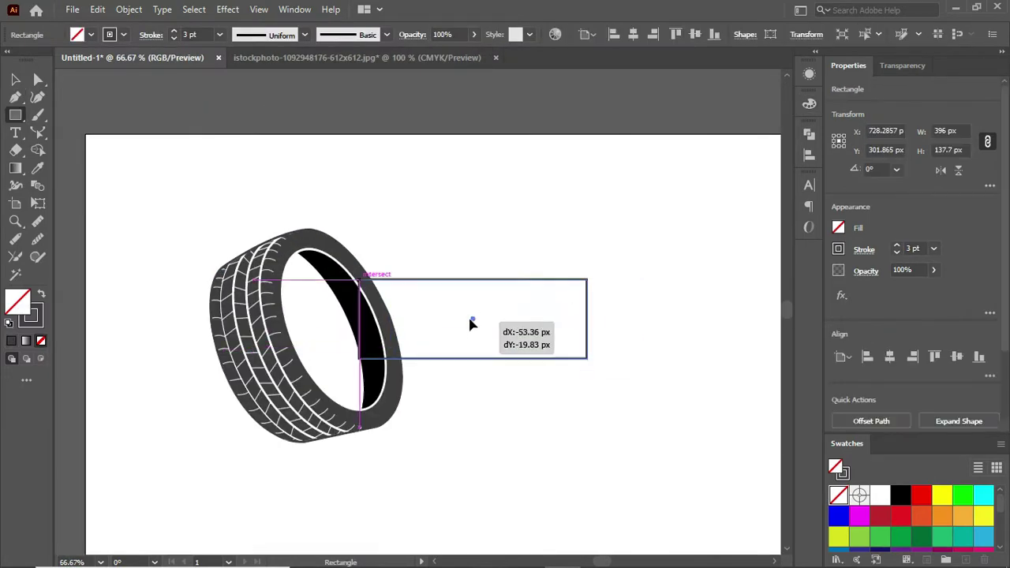
Turn the rectangle's grey stroke into its fill and round its corners into a badge
key(shift+x)
drag(337, 306, 364, 322)
ctrl+click(191, 248)
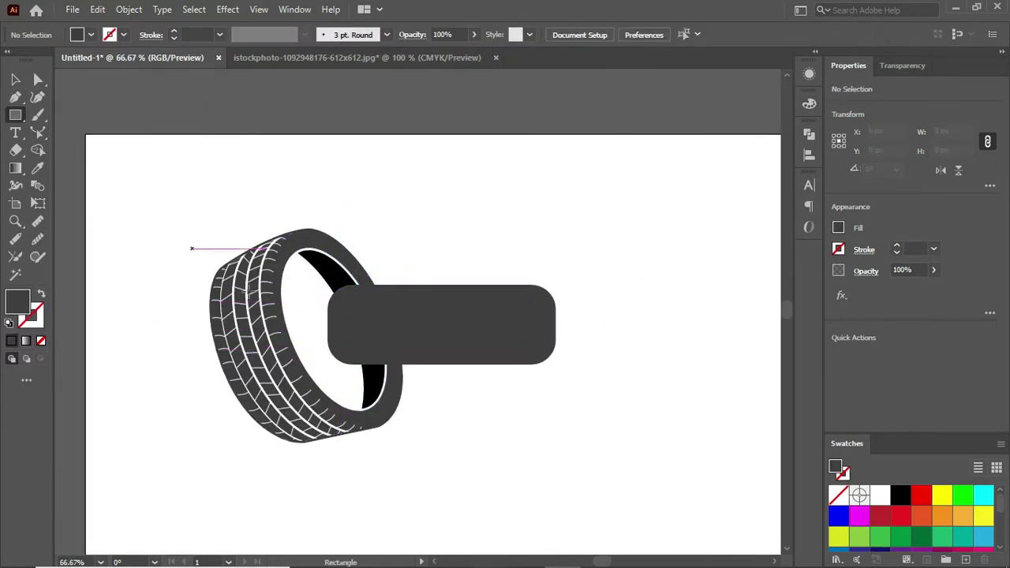
Draw tapered speed streaks trailing right from the tyre's bottom edge
click(378, 427)
click(499, 427)
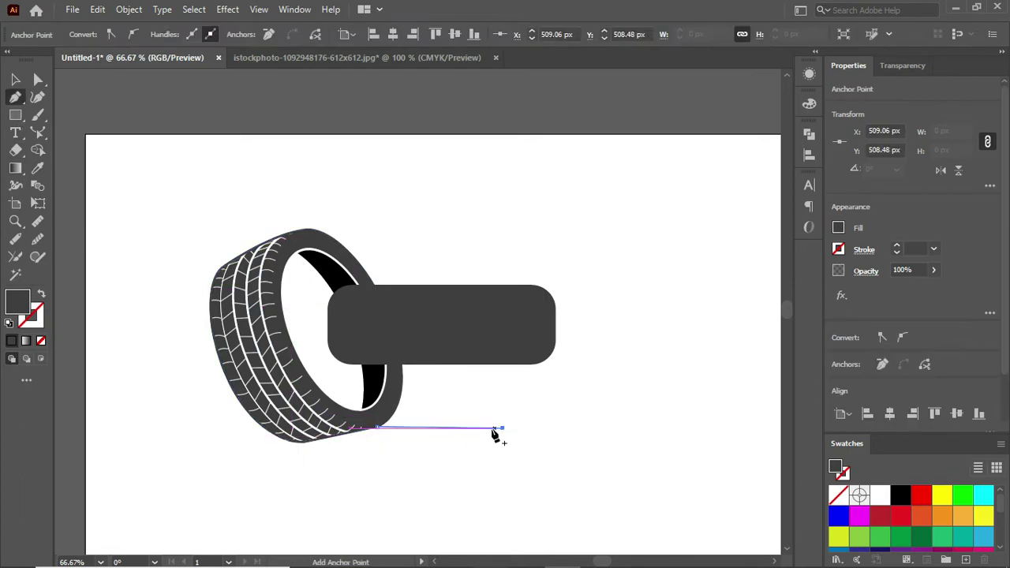
scroll(447, 428, up, 4)
click(467, 403)
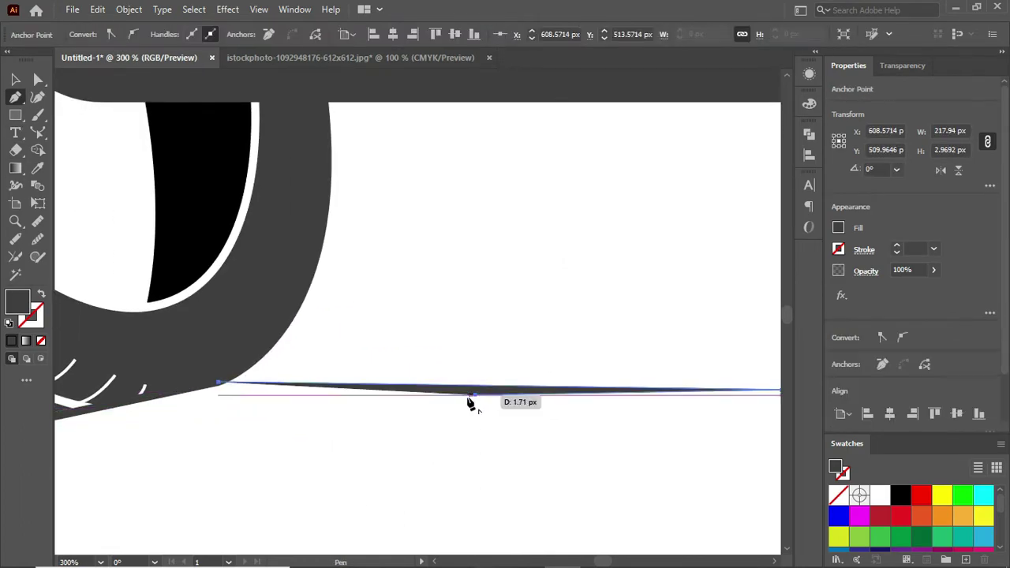
scroll(222, 416, down, 3)
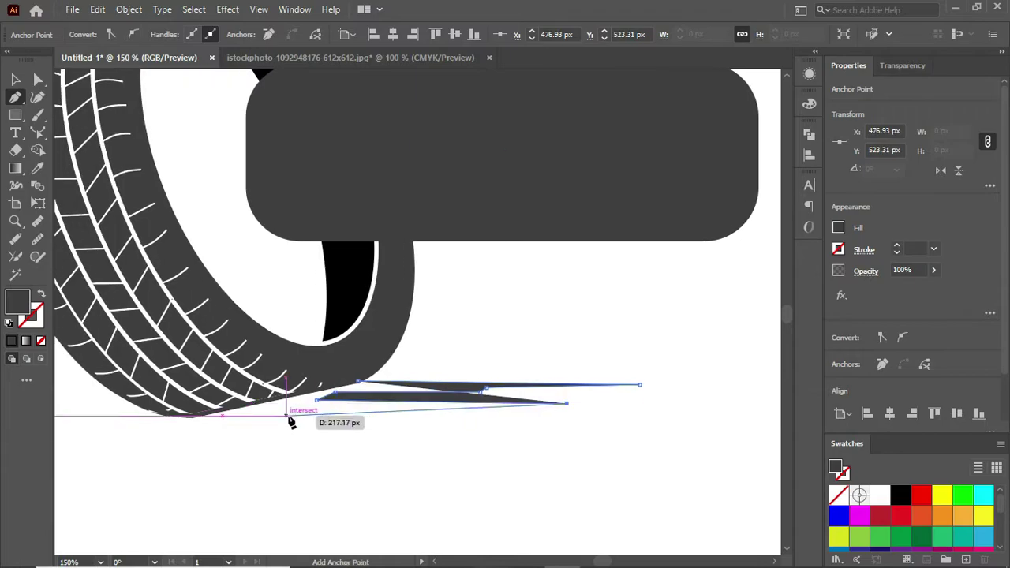
click(296, 408)
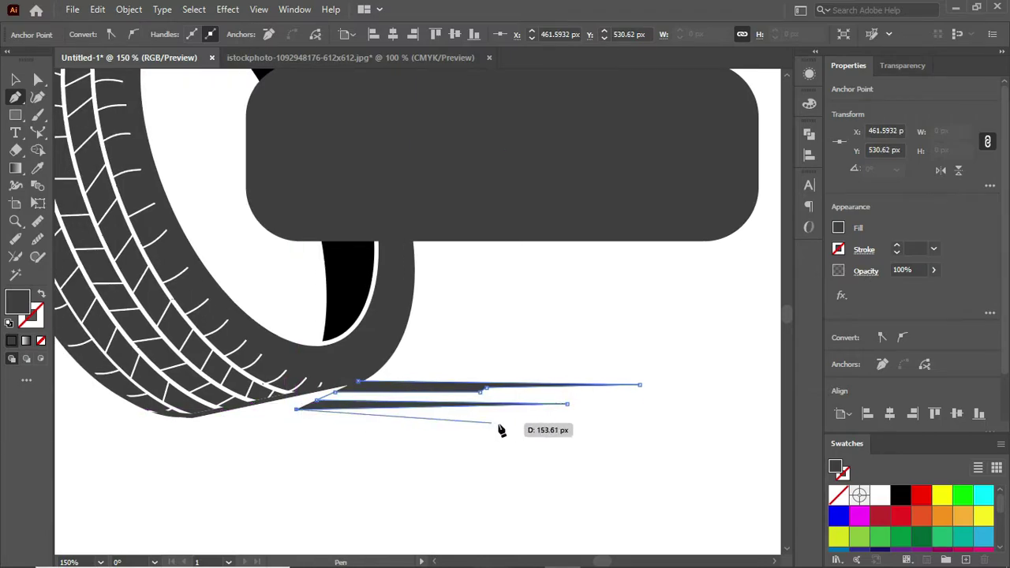
click(199, 416)
scroll(342, 457, down, 2)
scroll(426, 476, up, 1)
scroll(425, 476, up, 2)
key(a)
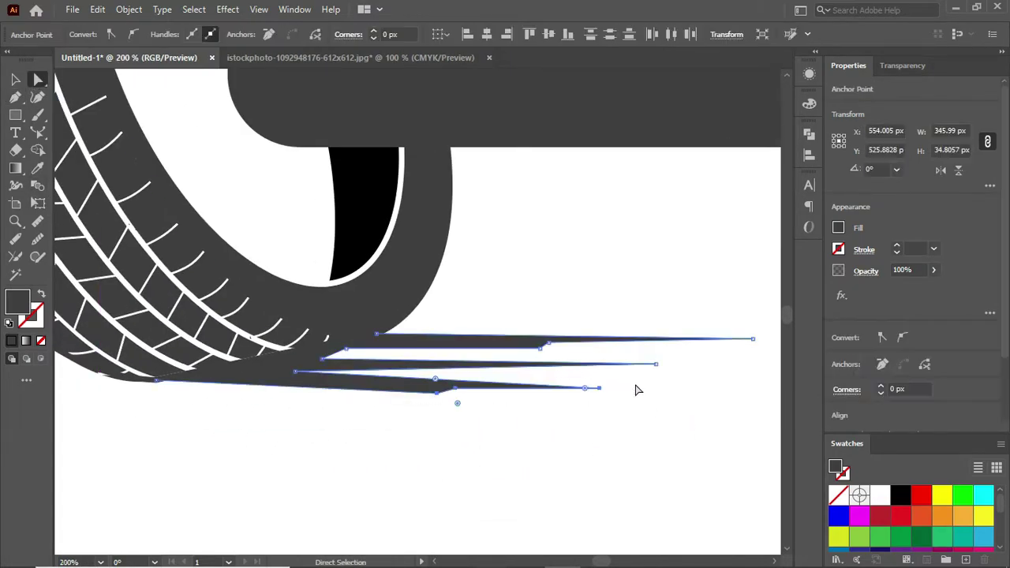
drag(602, 395, 606, 389)
scroll(604, 390, down, 3)
click(593, 394)
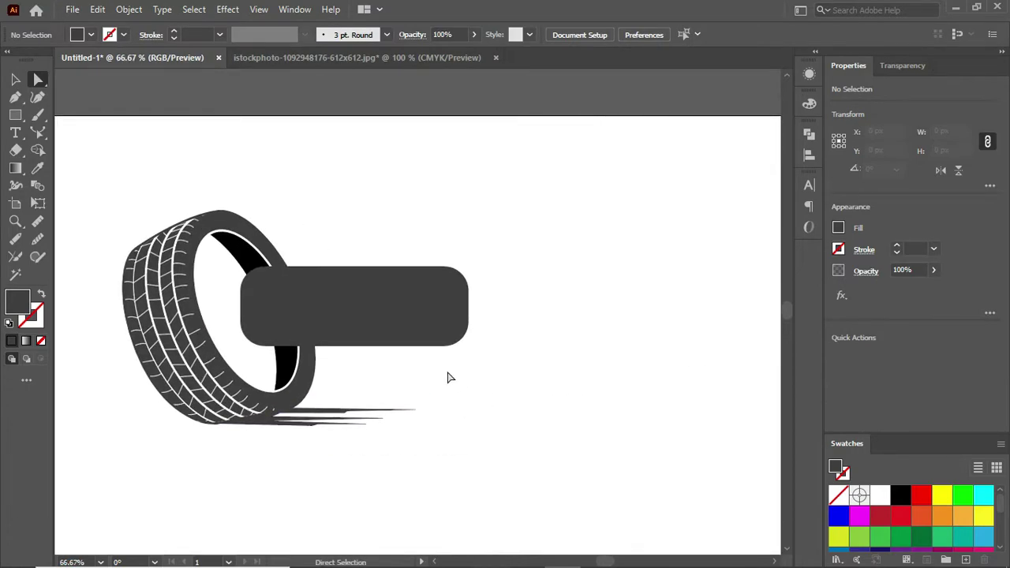
Nudge the badge down and reflect a copy of the streaks along the tyre's top
drag(356, 311, 356, 326)
mouse_move(321, 410)
mouse_down()
mouse_move(326, 359)
mouse_move(329, 410)
mouse_move(296, 225)
mouse_up()
key(v)
right_click(266, 218)
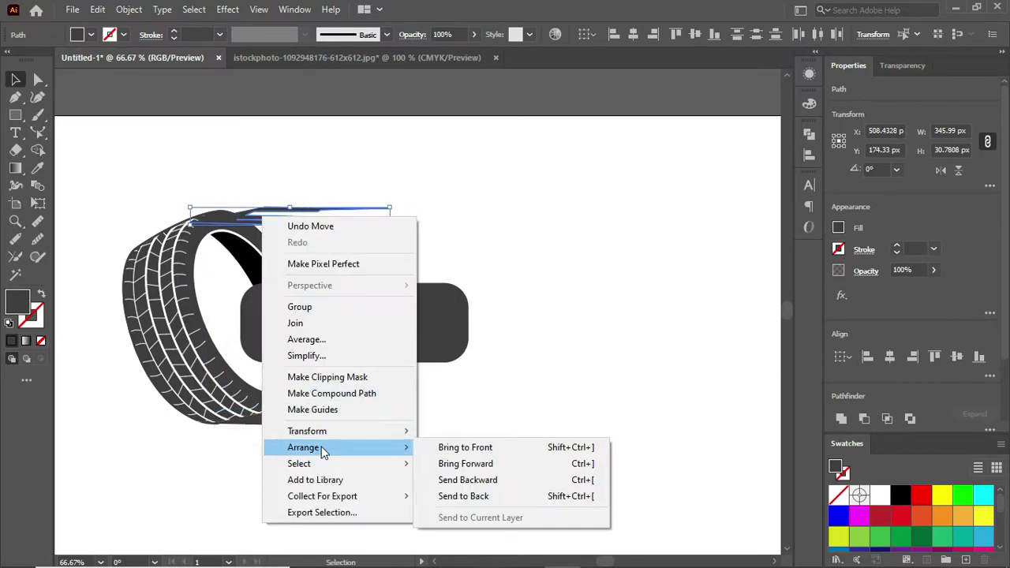
click(466, 486)
click(671, 351)
drag(312, 215, 357, 224)
click(551, 216)
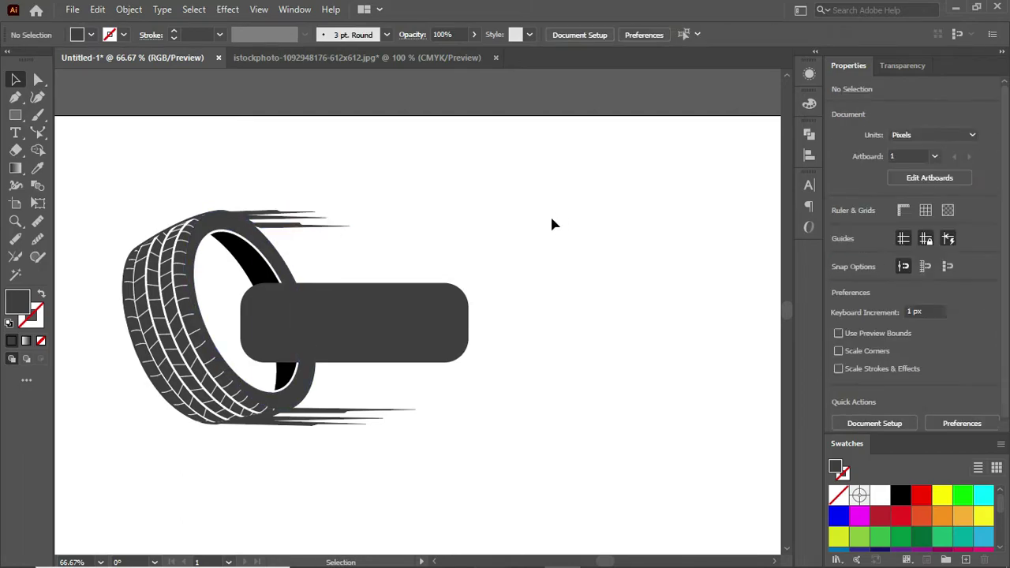
Draw a circle right of the tyre filled with the tyre's dark grey
key(l)
drag(510, 178, 577, 247)
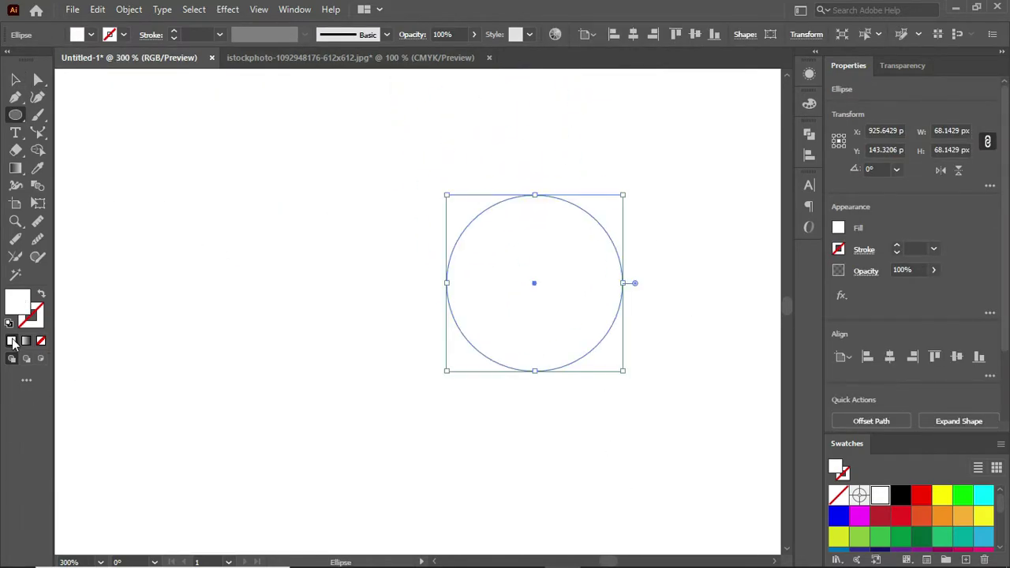
double_click(18, 302)
click(807, 176)
scroll(548, 259, down, 3)
key(i)
click(365, 355)
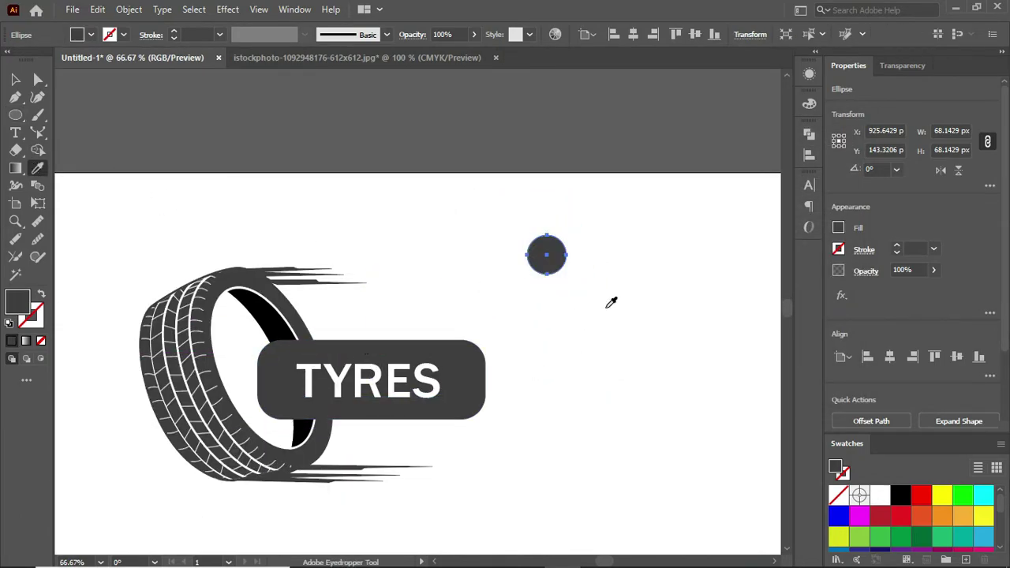
scroll(611, 302, up, 5)
Shape a rectangle into a trapezoid tooth, delete the extra frame, and seat it atop the circle
key(m)
scroll(410, 237, up, 3)
drag(371, 153, 482, 277)
drag(429, 214, 539, 170)
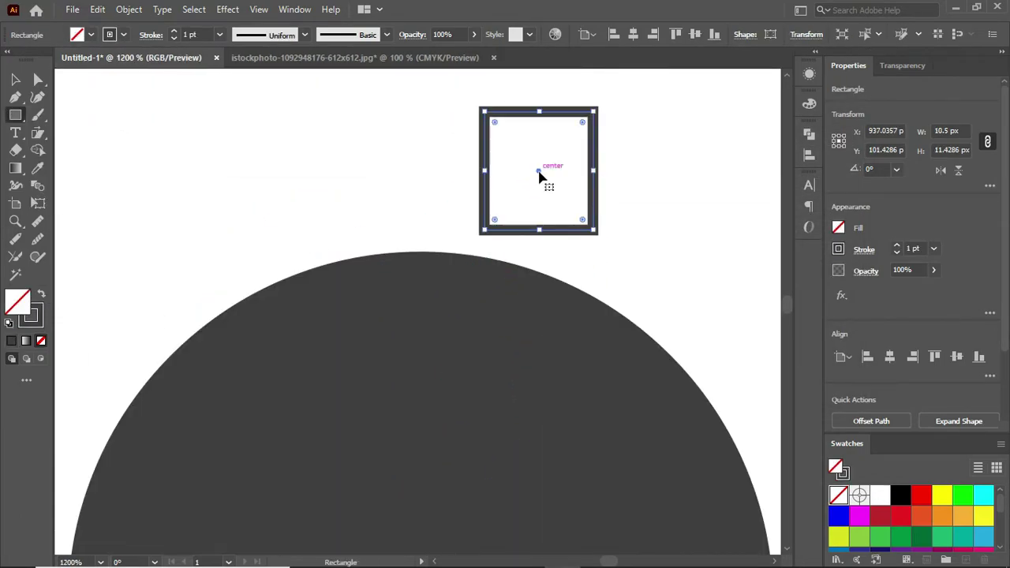
drag(597, 218, 611, 248)
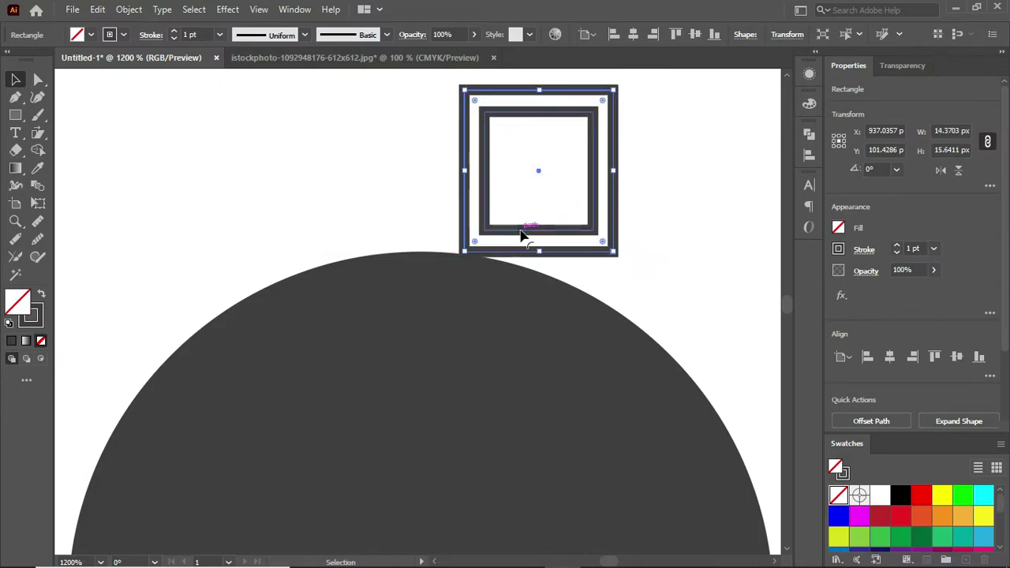
key(a)
drag(479, 229, 464, 251)
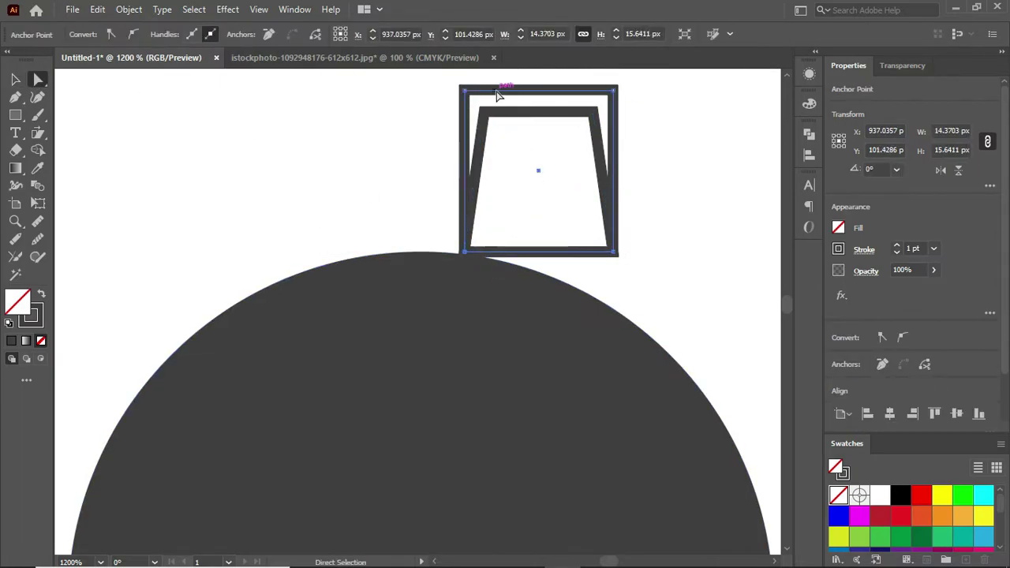
click(496, 90)
key(Delete)
key(Delete)
mouse_move(539, 186)
mouse_down()
mouse_move(418, 217)
mouse_move(430, 224)
mouse_up()
key(ctrl+minus)
Make the trapezoid solid dark grey and turn the circle into an outline
click(41, 293)
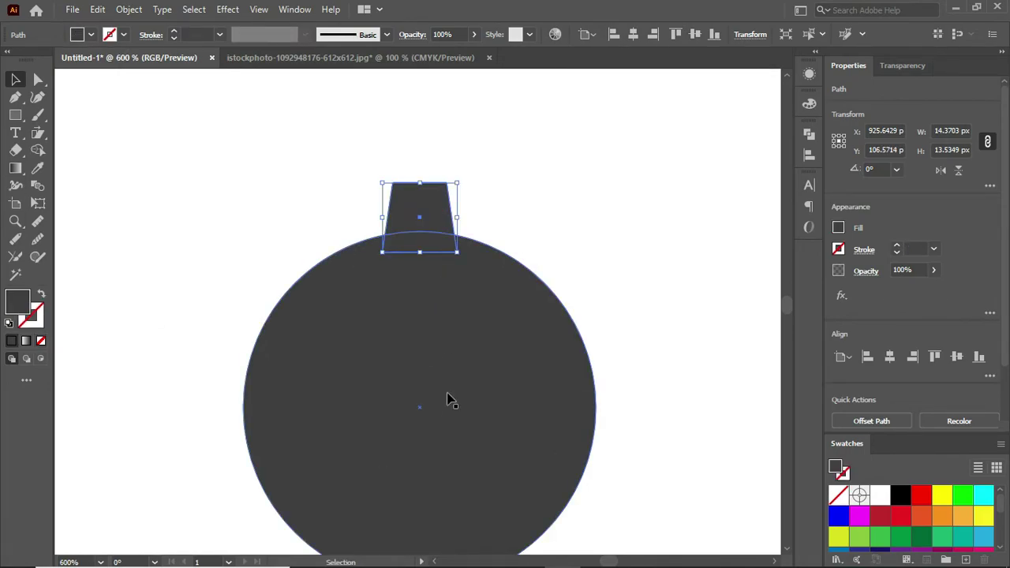
click(351, 331)
click(41, 294)
Rotate copies of the tooth every 45° around the circle centre to form a gear
click(433, 439)
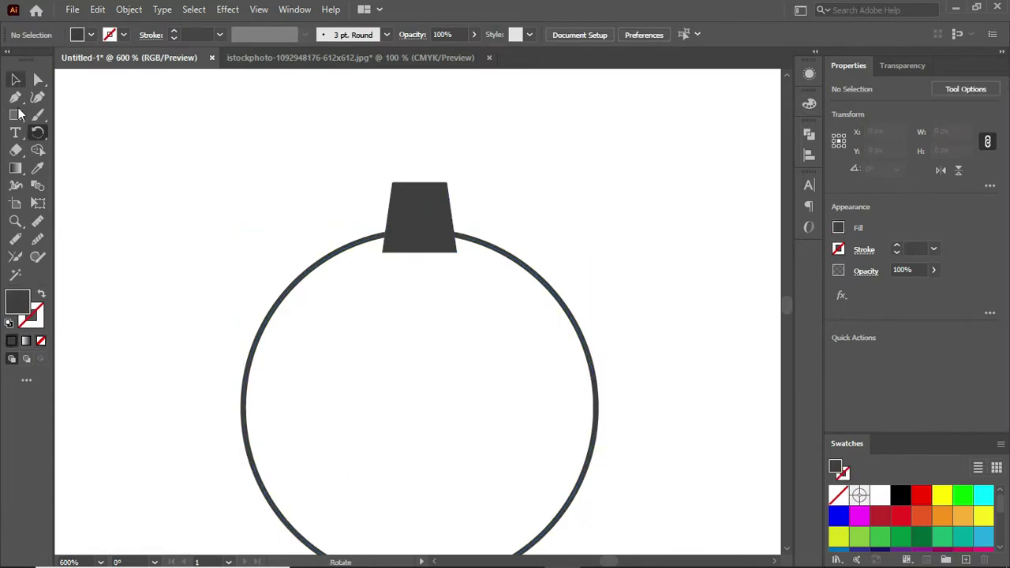
click(419, 231)
key(r)
key(shift+x)
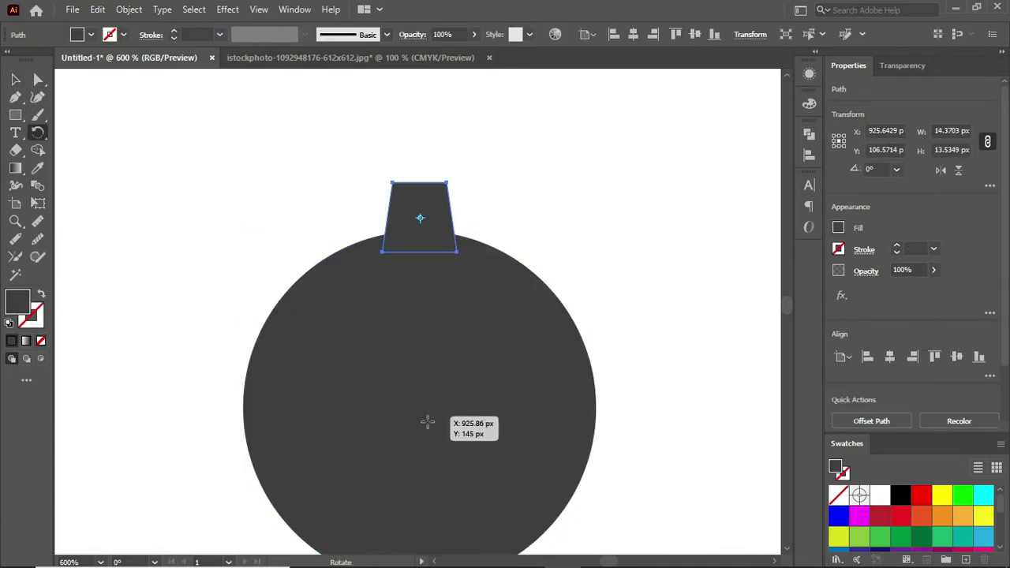
alt+click(427, 411)
text(45)
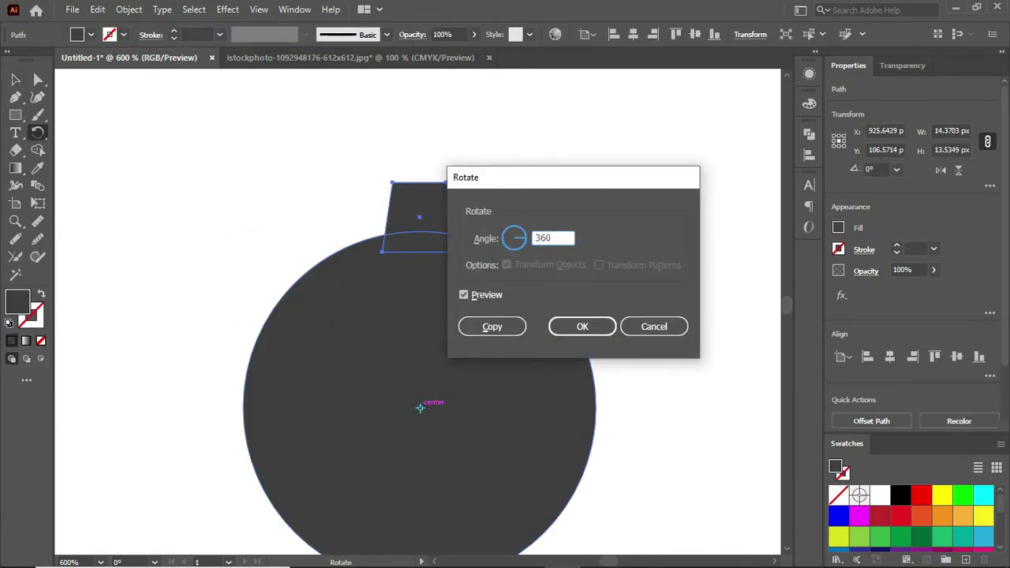
click(501, 331)
key(ctrl+d)
key(ctrl+d)
key(ctrl+d)
key(ctrl+d)
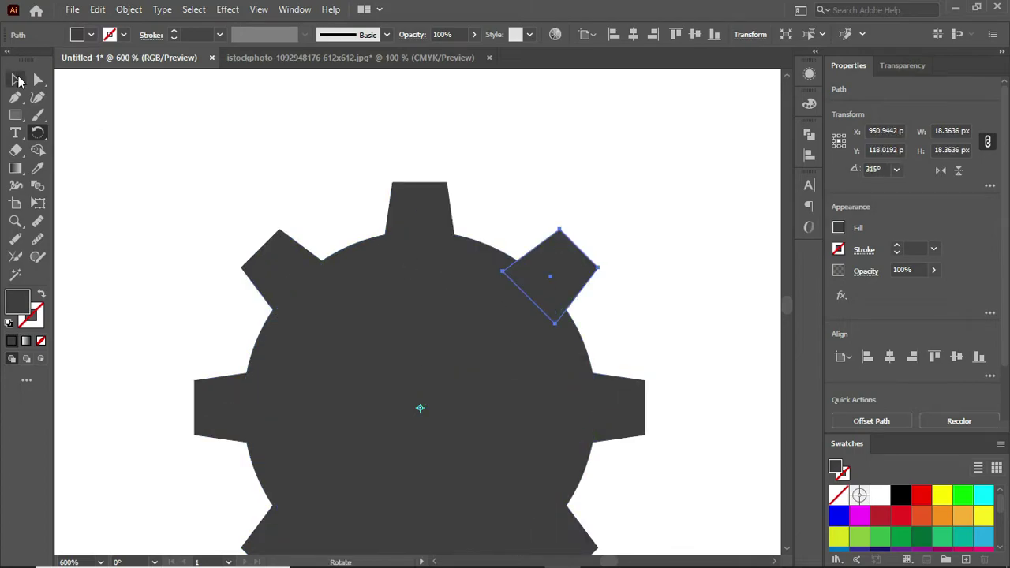
Scale a circle down around the gear's centre and make it outline only
click(17, 80)
click(433, 379)
drag(595, 228, 513, 311)
click(42, 294)
Give the inner ring a white stroke and close an orange-filled teardrop inside the gear
click(809, 103)
click(644, 198)
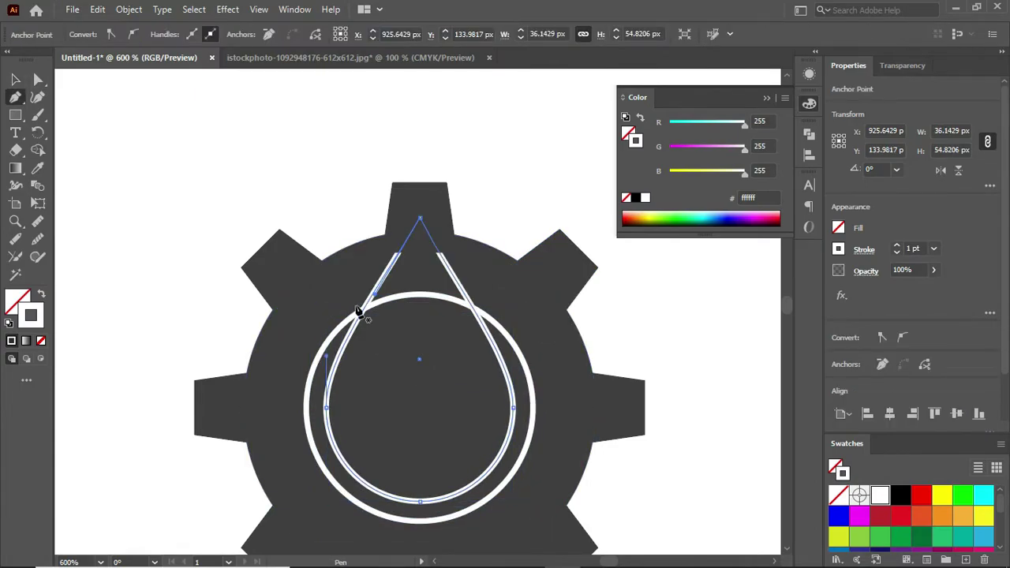
click(357, 310)
click(942, 515)
key(ctrl+shift+a)
Stretch the teardrop's tip up past the top tooth and delete that tooth
ctrl+click(419, 221)
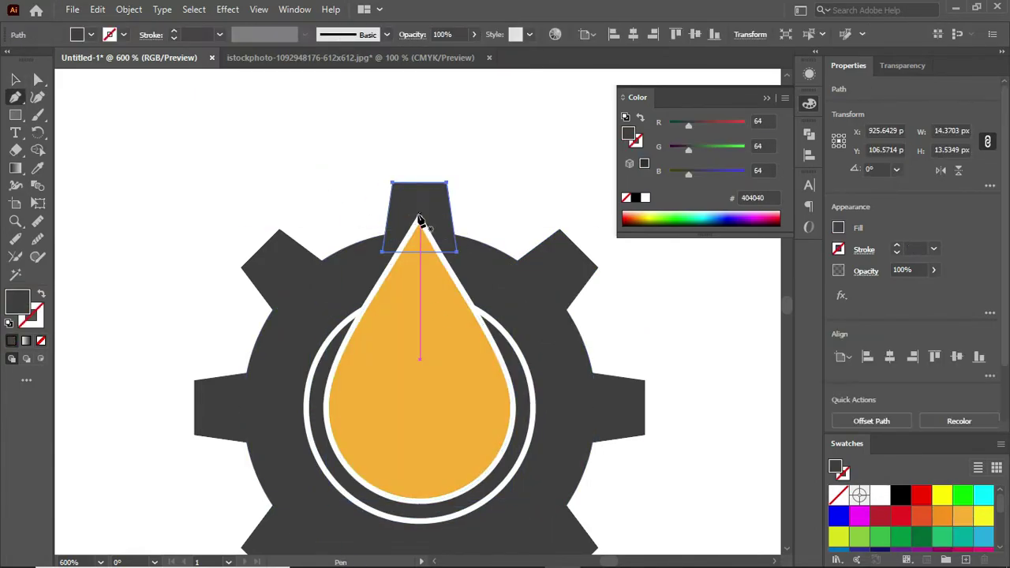
click(418, 355)
drag(419, 217, 423, 131)
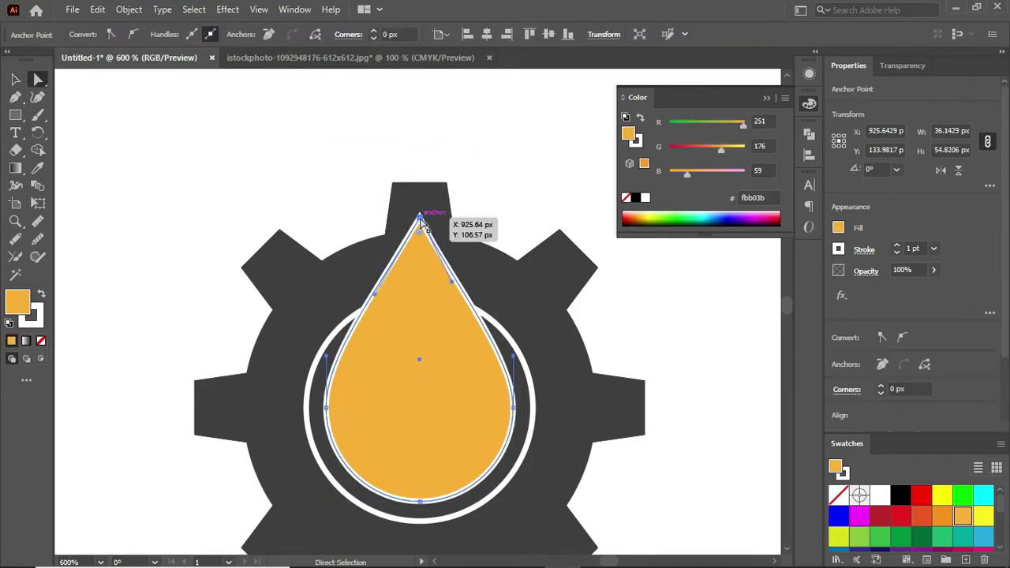
key(p)
key(ctrl+shift+a)
ctrl+click(427, 133)
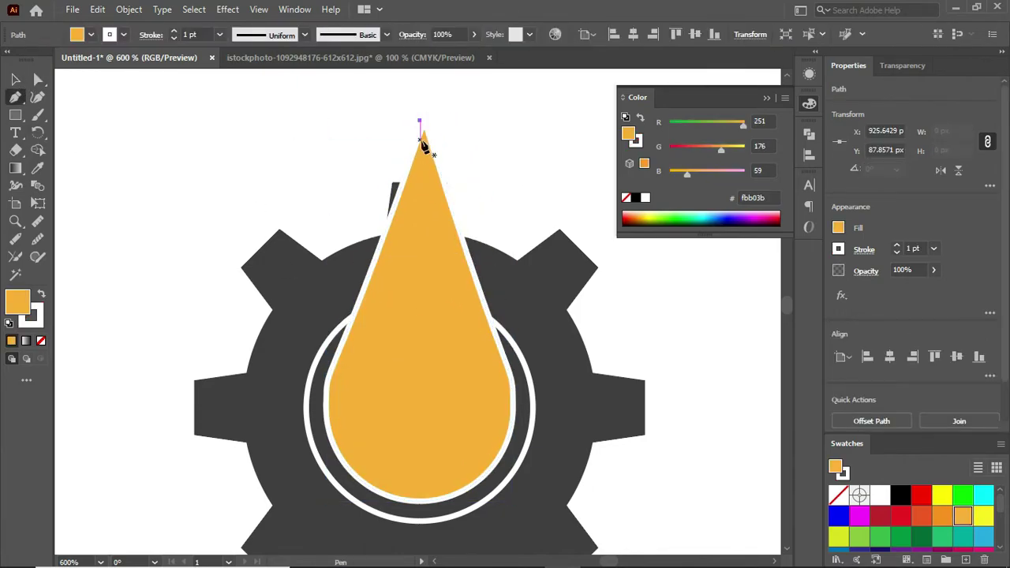
key(Delete)
key(v)
key(ctrl+minus)
key(ctrl+minus)
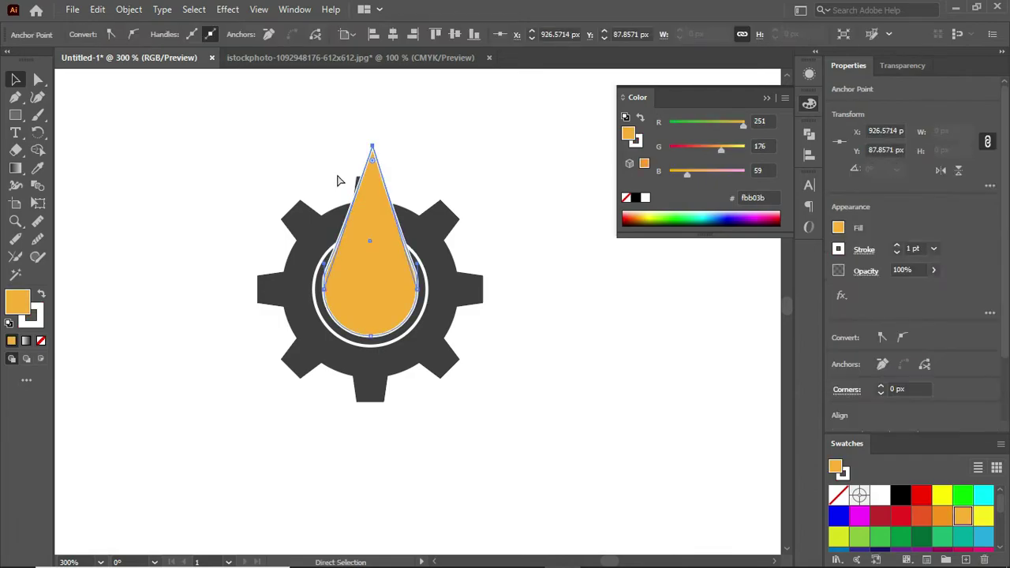
click(412, 209)
scroll(498, 253, down, 5)
Shift TYRES left, move the gear-droplet icon into the badge, and outline it white 3 pt
scroll(529, 293, down, 2)
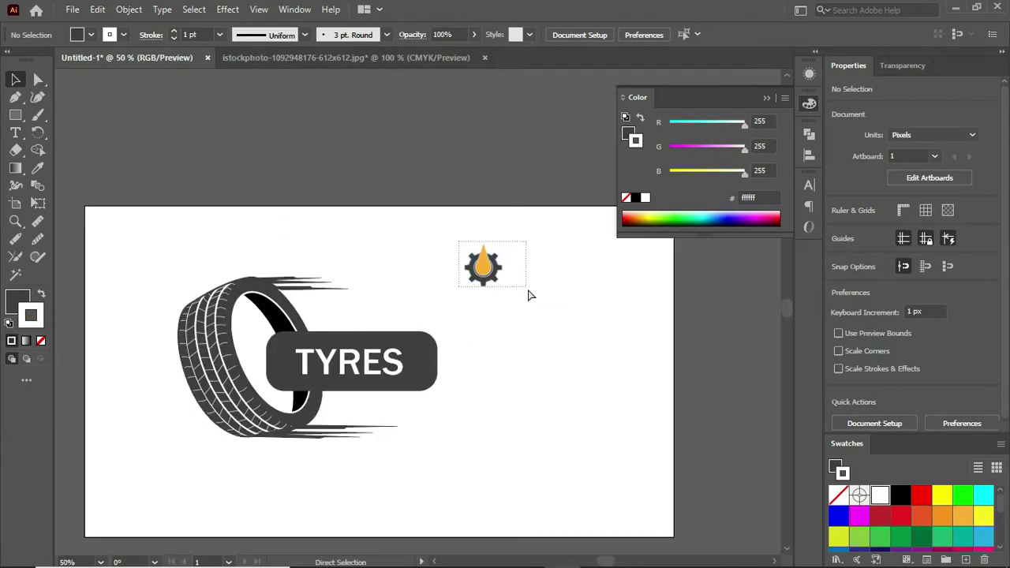
click(482, 267)
key(ctrl+shift+a)
drag(371, 361, 354, 363)
mouse_move(483, 269)
mouse_down()
mouse_move(468, 322)
mouse_move(468, 286)
mouse_move(410, 370)
mouse_up()
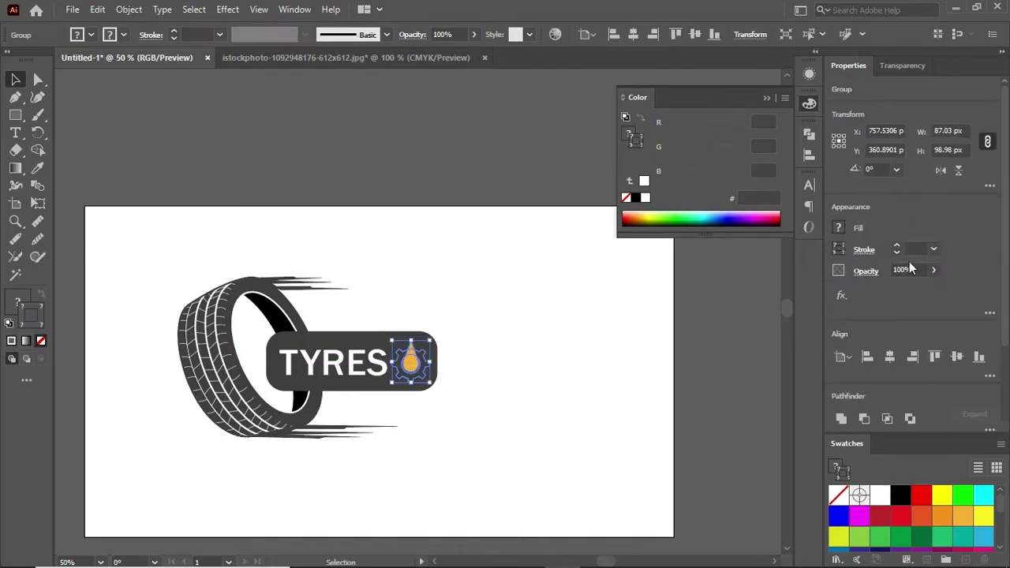
click(608, 331)
click(430, 361)
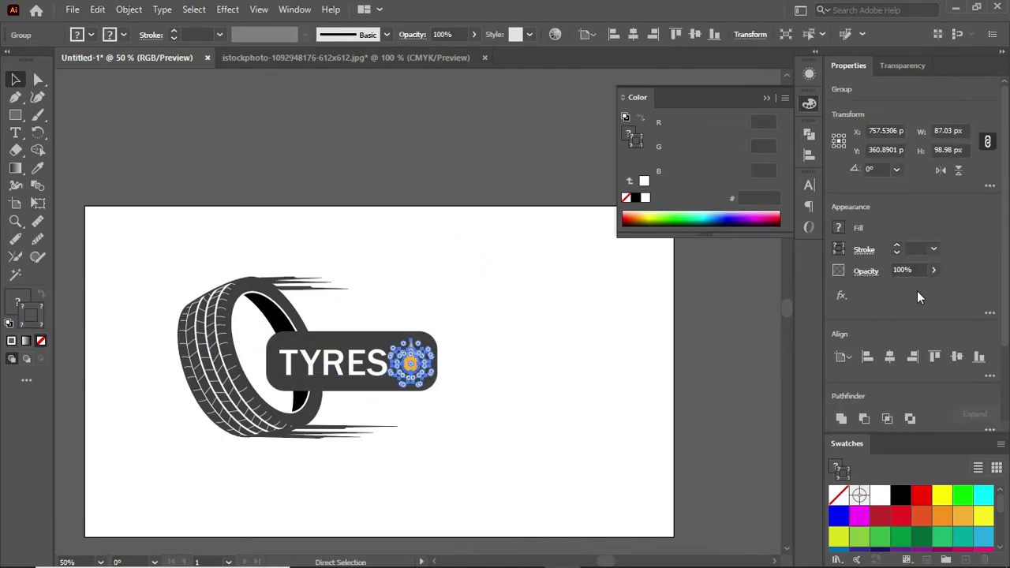
scroll(249, 300, up, 4)
click(249, 300)
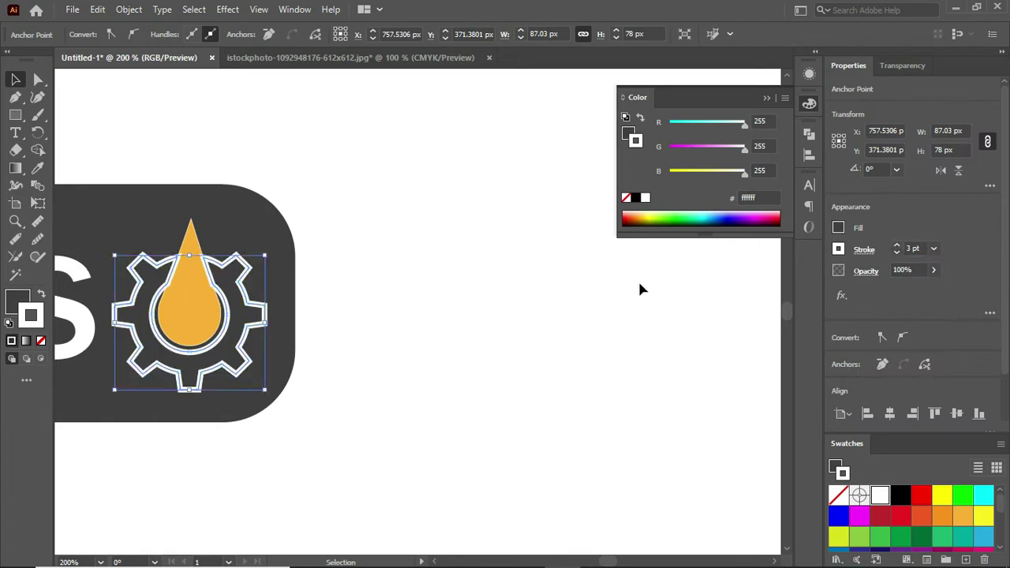
key(ctrl+0)
click(698, 316)
Retype TYRES as 'Prakash Tyre' in a bold serif, 56 pt with 83 pt leading
click(361, 294)
double_click(359, 293)
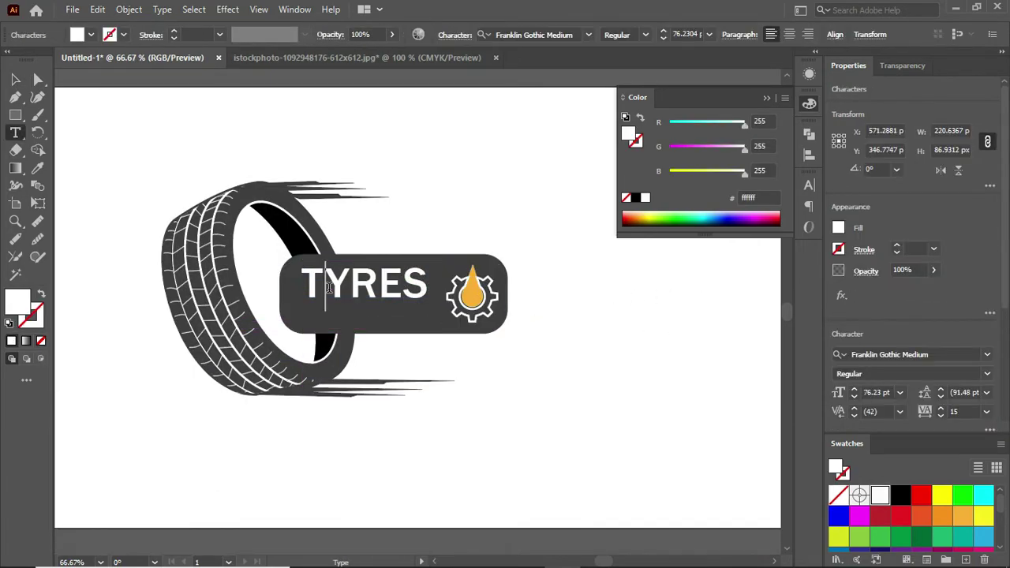
text(Prakash)
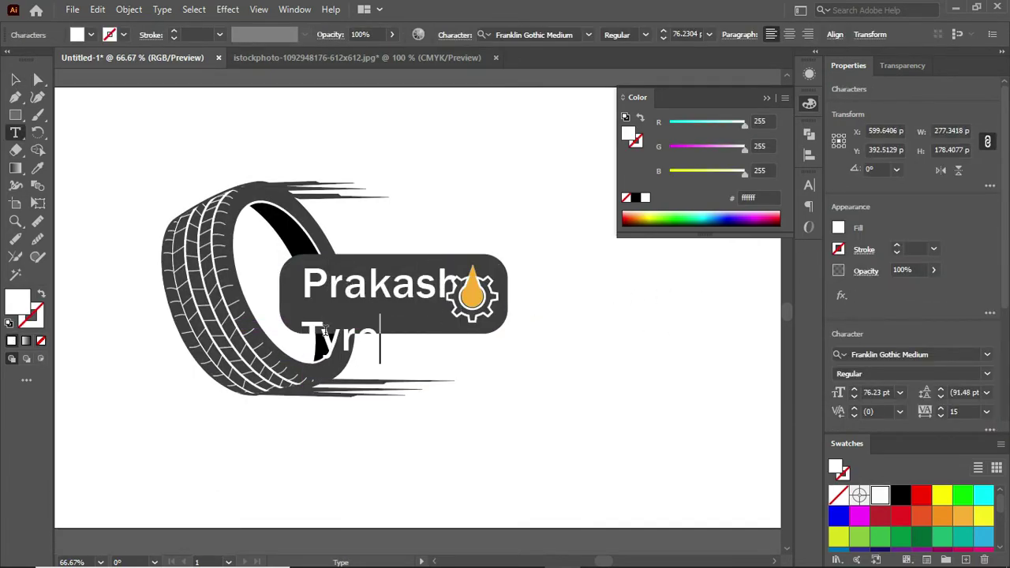
key(ctrl+a)
key(ctrl+t)
click(735, 250)
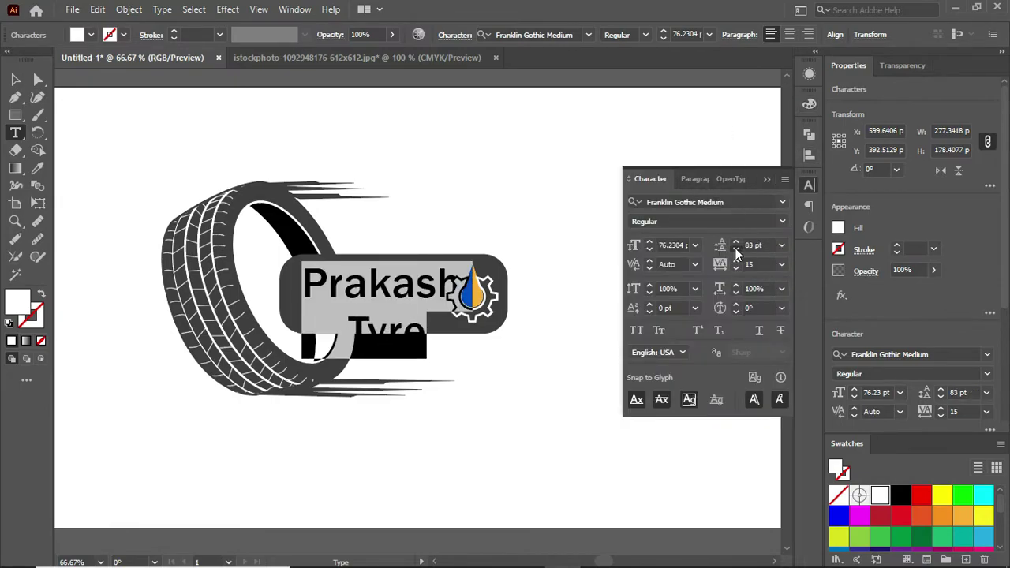
click(649, 250)
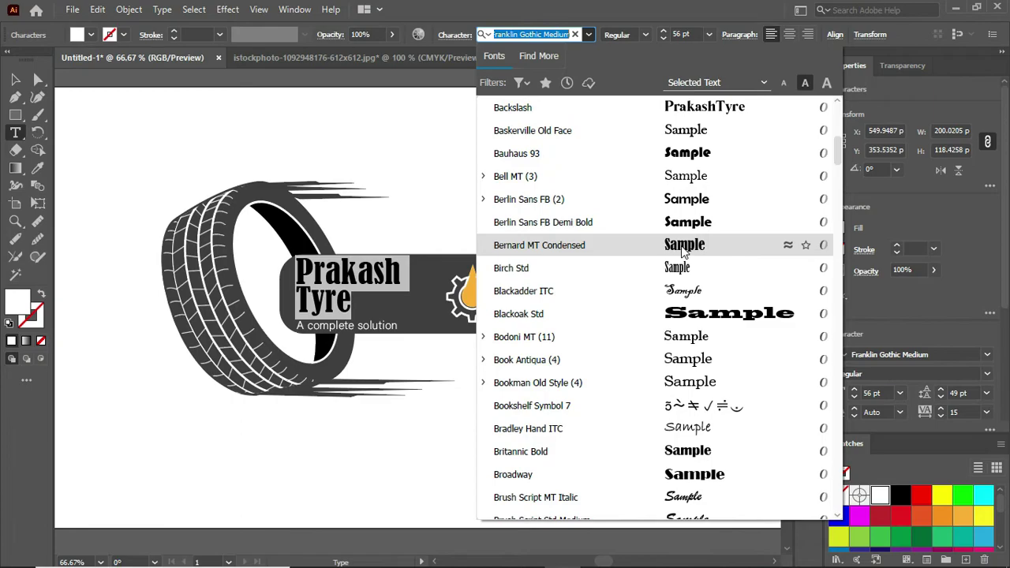
click(356, 330)
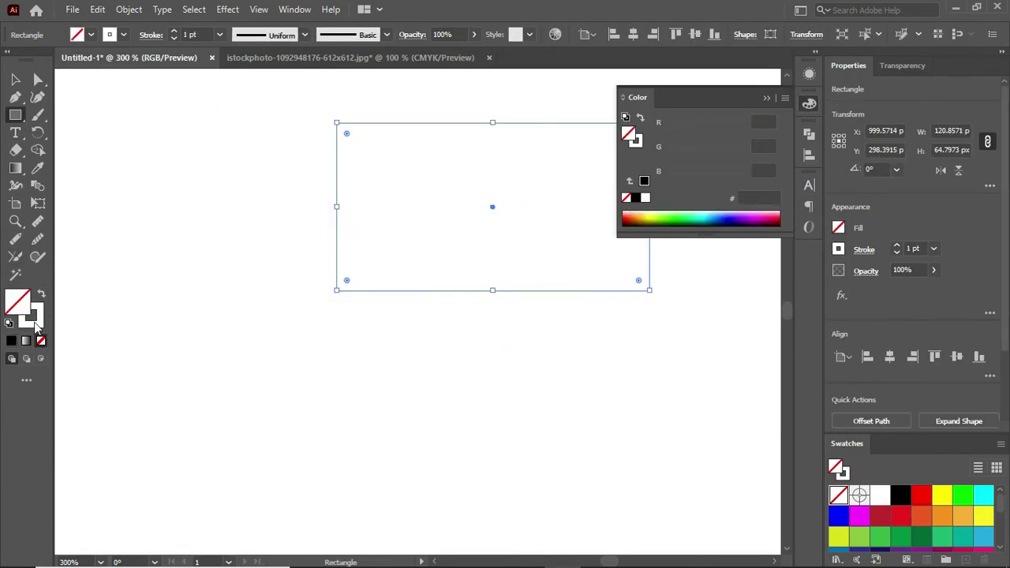
Add a lid bar and terminal rectangles atop the battery body and select all its parts
drag(309, 249, 647, 274)
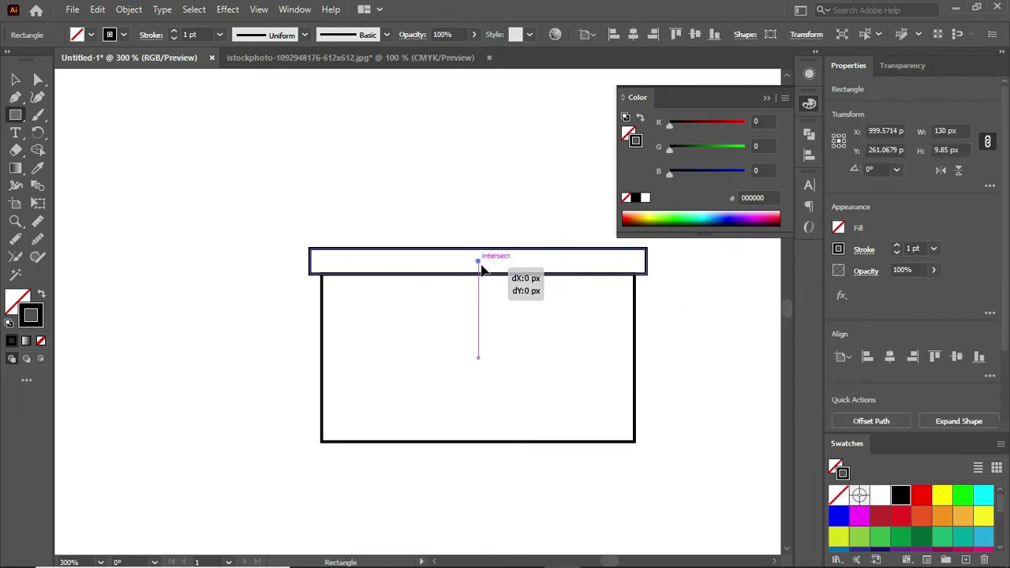
scroll(434, 250, up, 3)
mouse_move(350, 312)
mouse_down()
mouse_move(402, 345)
mouse_move(604, 332)
mouse_up()
click(421, 228)
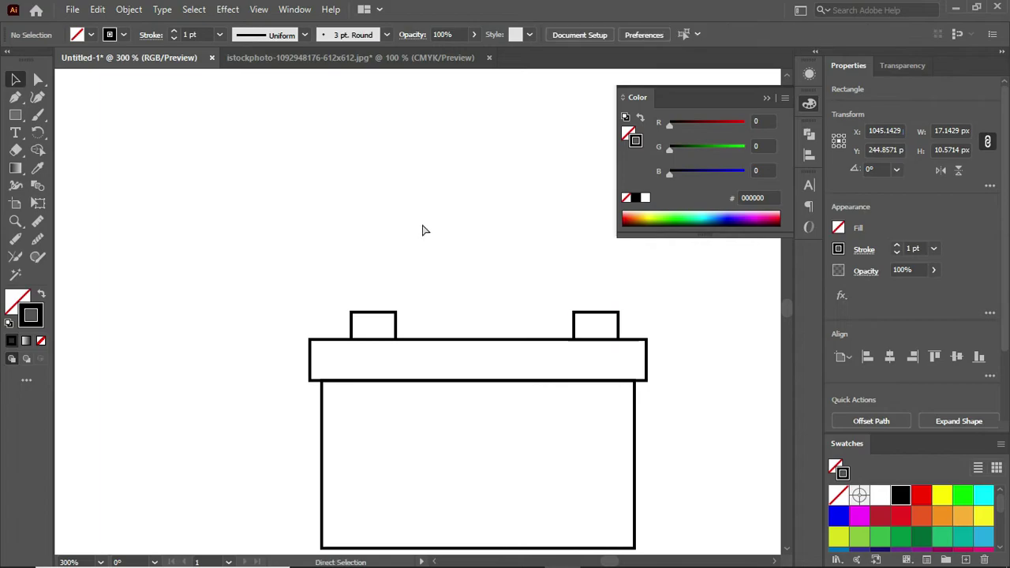
scroll(421, 228, down, 2)
scroll(473, 247, down, 2)
key(ctrl+a)
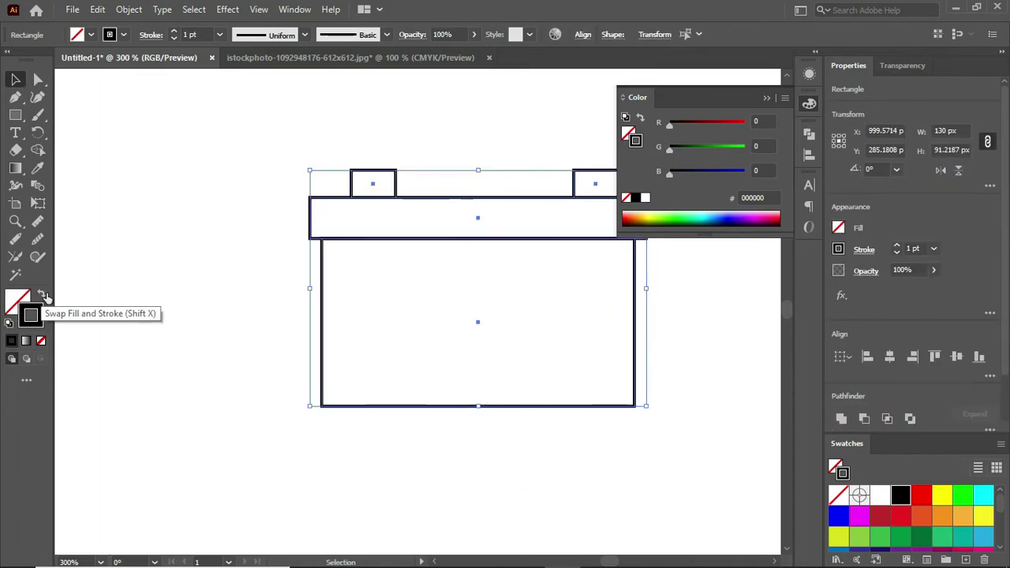
Move the white battery outline into the badge left of the gear and bring it forward
drag(540, 352, 292, 406)
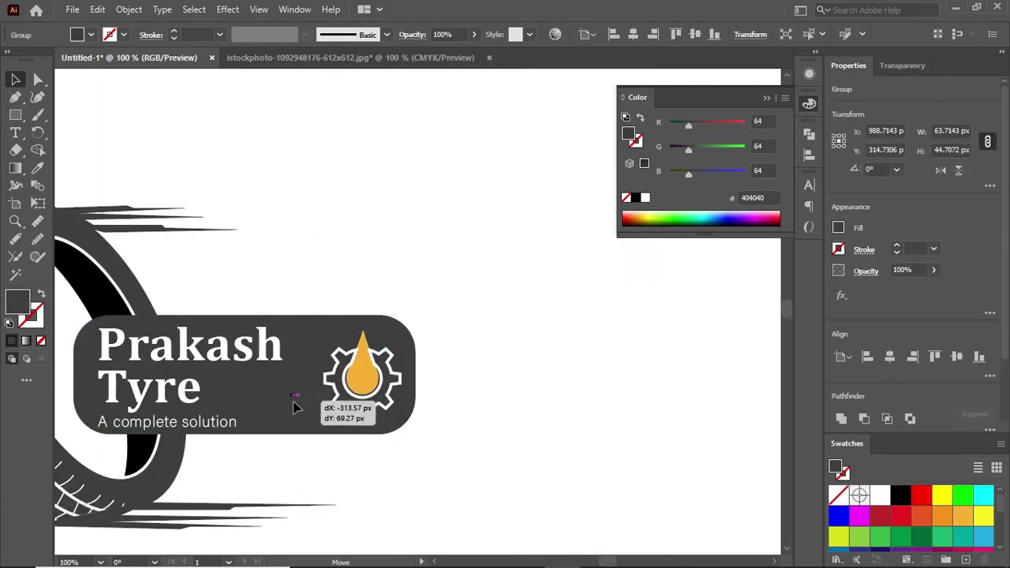
right_click(283, 418)
click(509, 342)
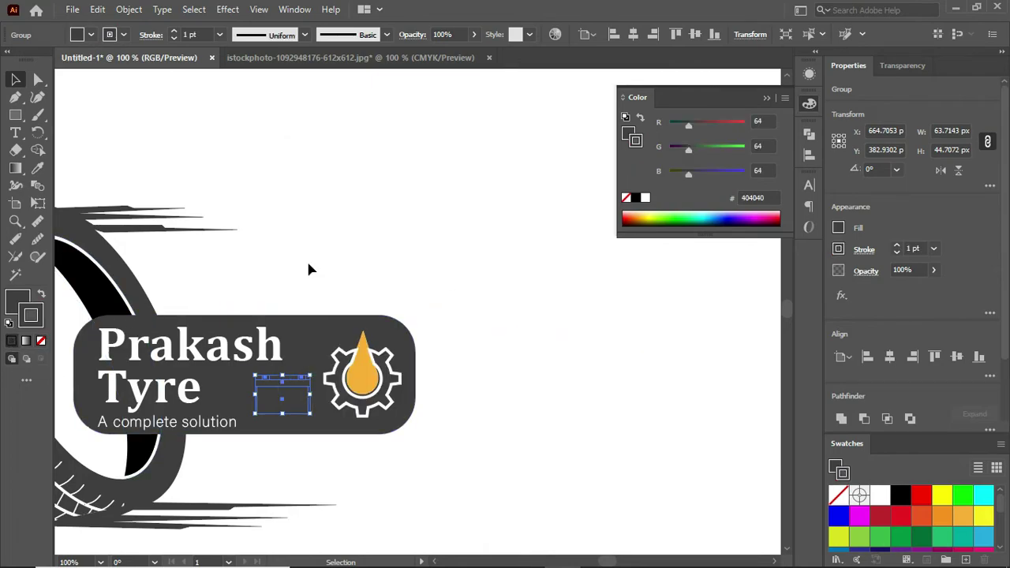
click(460, 321)
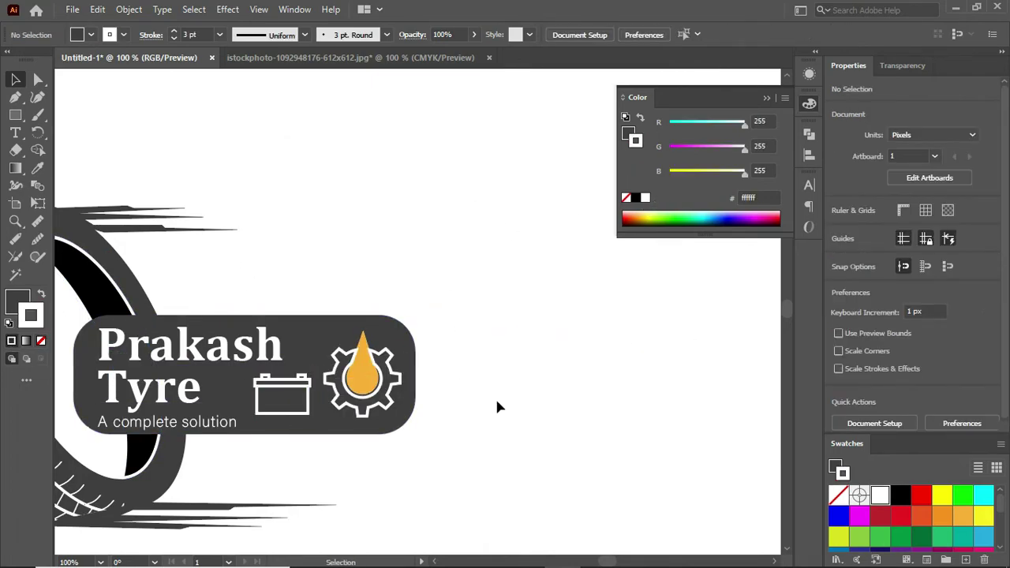
Expand the gear icon's fill and stroke into solid shapes
click(283, 402)
key(ctrl+minus)
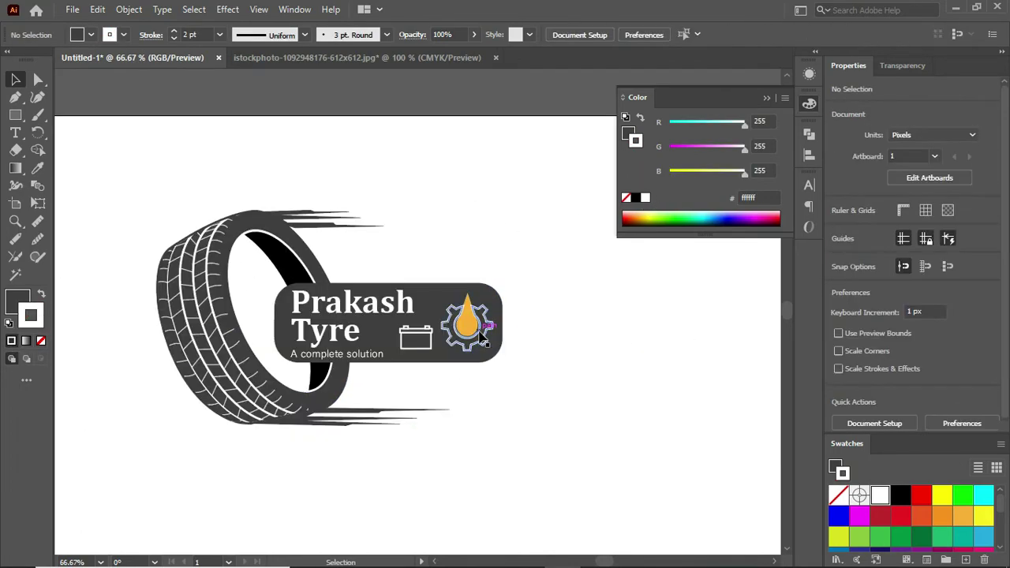
click(467, 322)
click(129, 10)
click(190, 183)
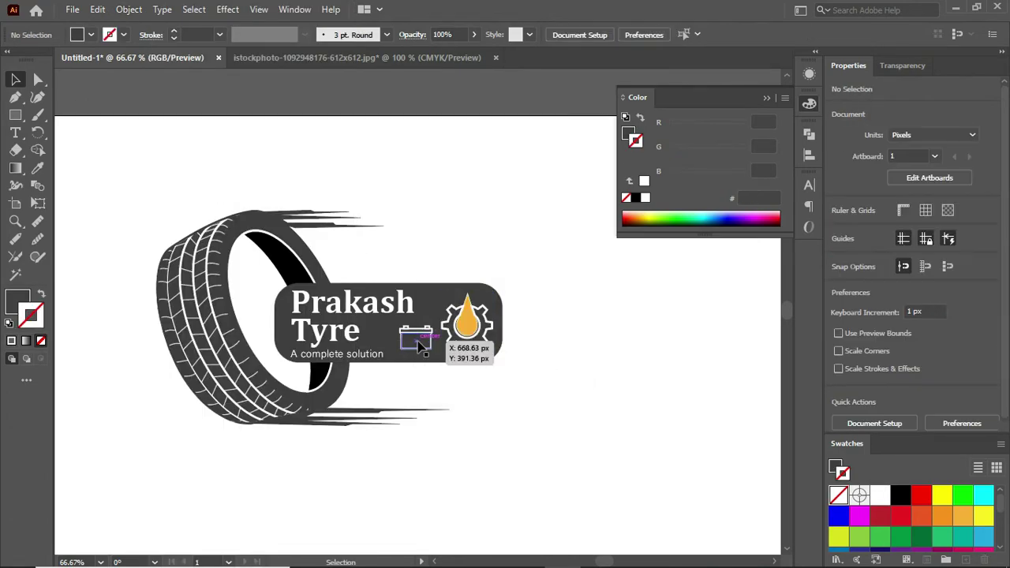